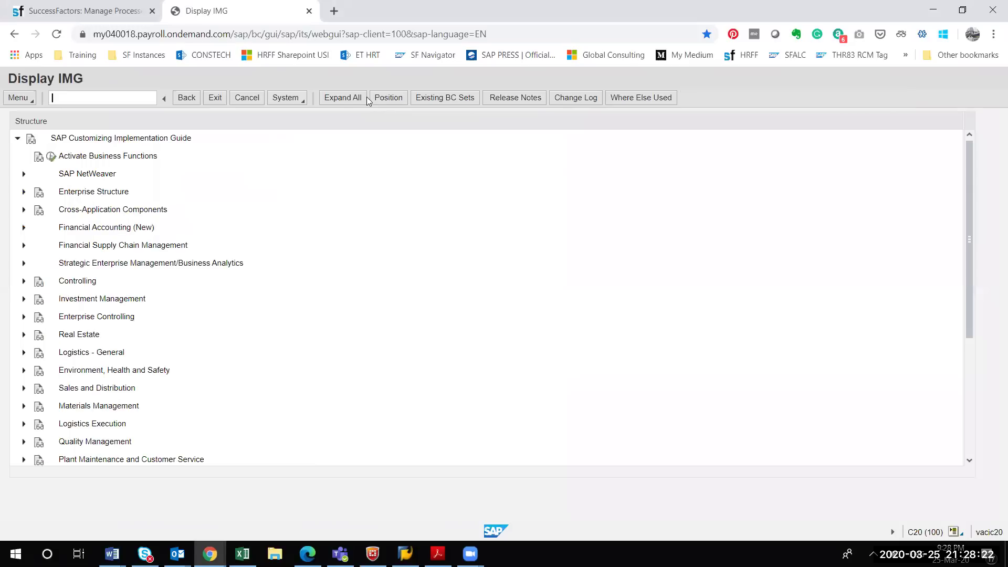
- Expand the Payroll node of the implementation guide and the Payroll United Arab Emirates (AE) node beneath it
drag(968, 212, 969, 336)
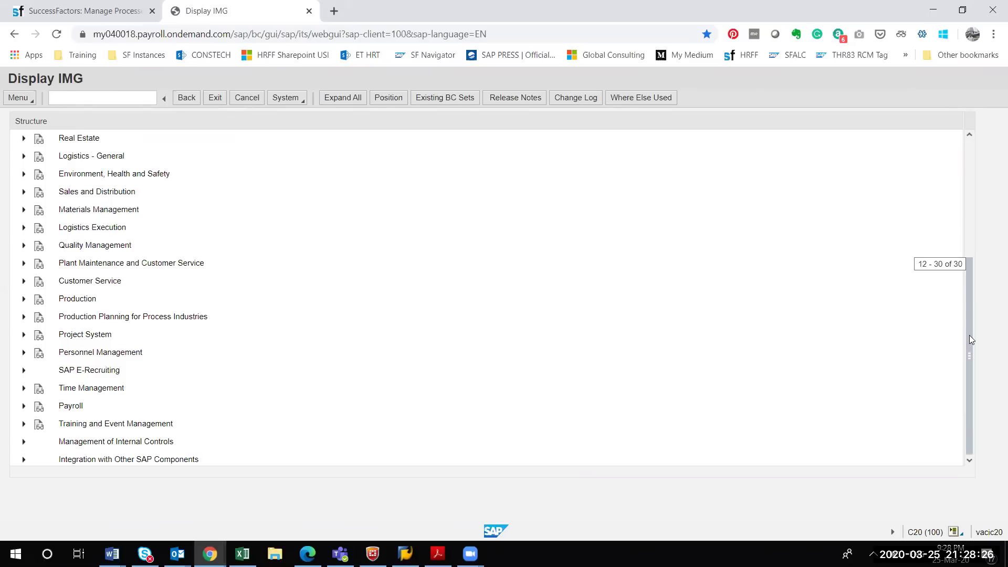
click(23, 406)
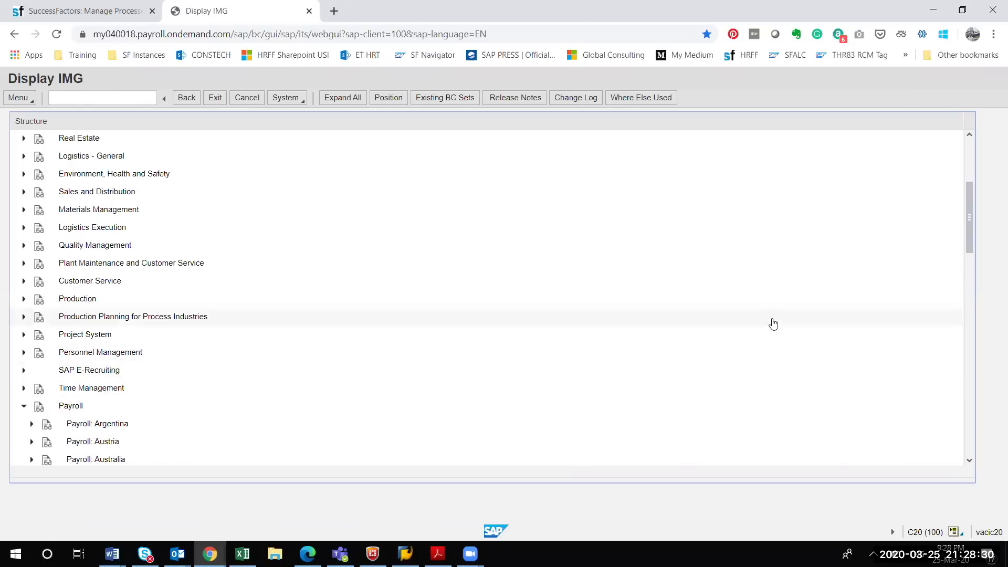
drag(969, 262, 967, 411)
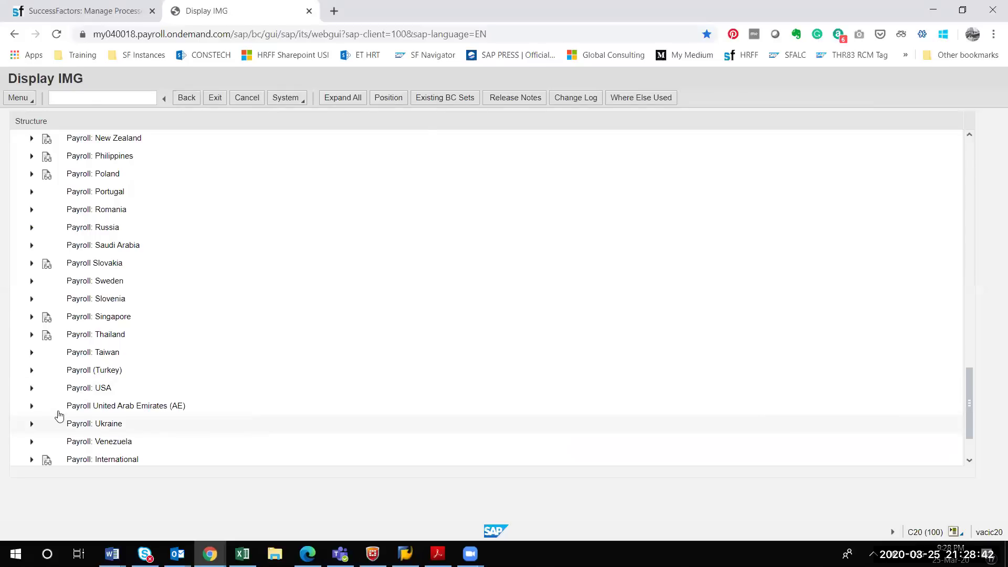
click(32, 407)
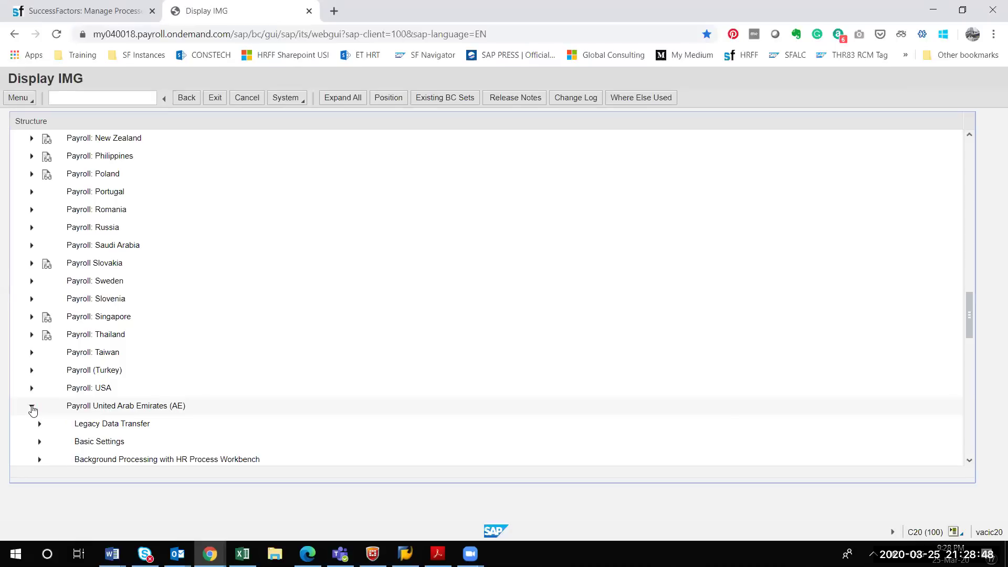
- Look through the Payroll United Arab Emirates (AE) nodes and expand Payroll: International
drag(970, 317, 969, 353)
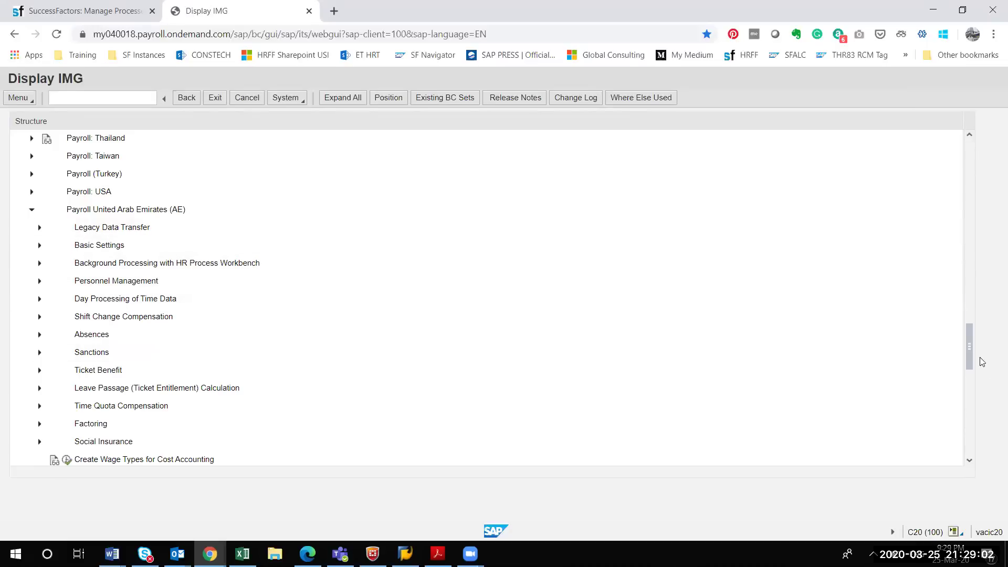
drag(970, 358, 974, 415)
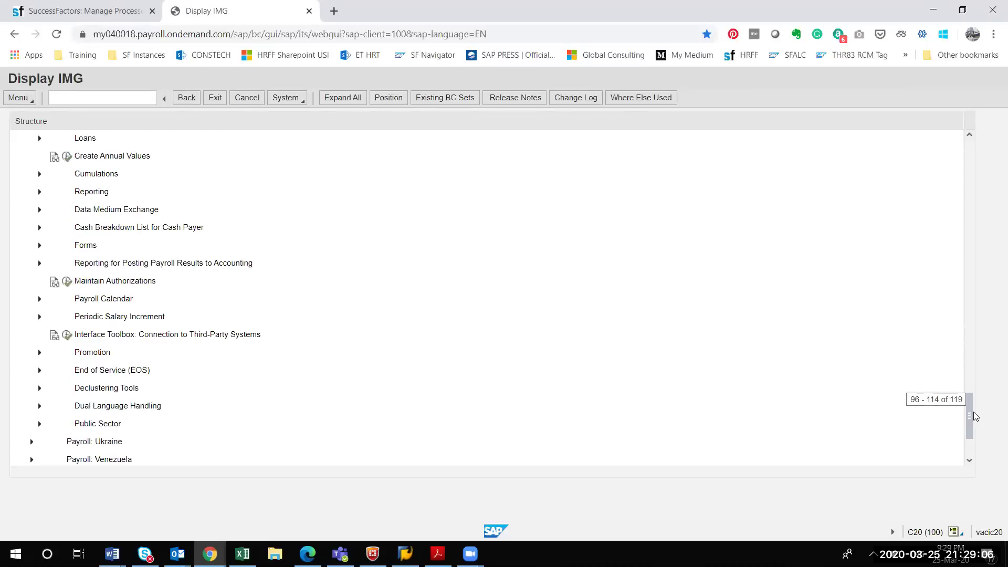
scroll(974, 412, down, 2)
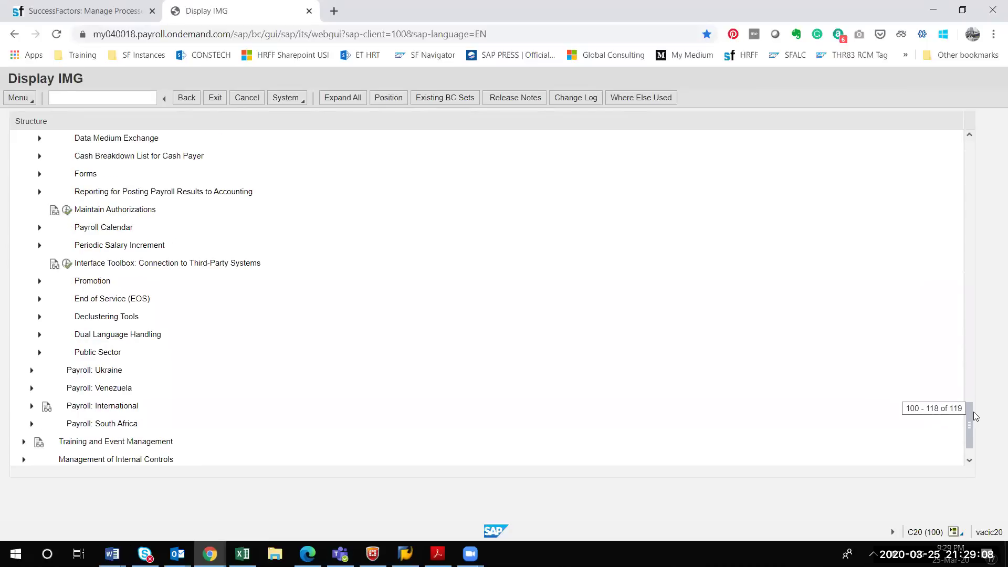
click(31, 410)
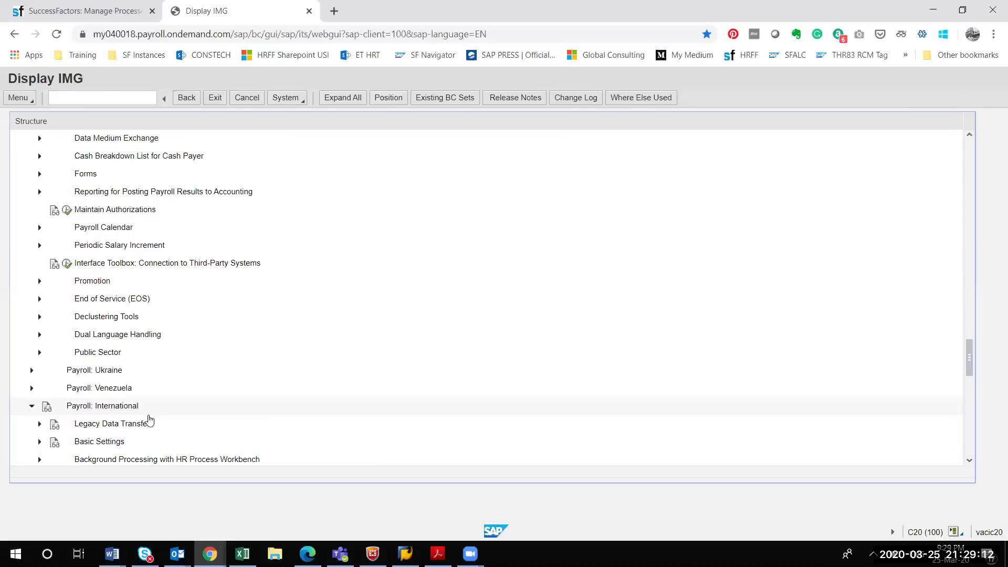
- Examine the Configuration Simplification and Payroll Process Management nodes under Payroll Control Center, and collapse the whole branch again
drag(970, 358, 979, 417)
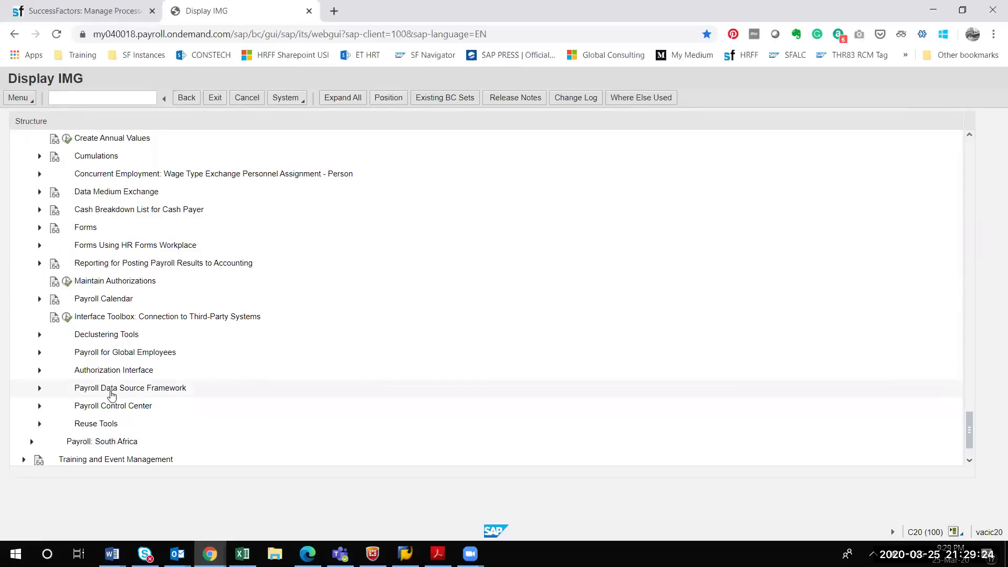
click(40, 407)
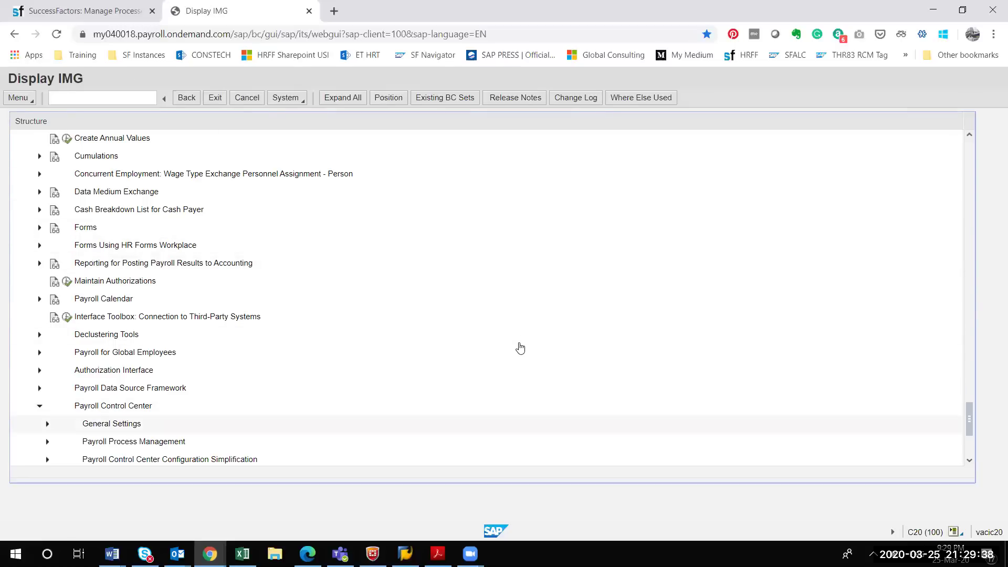
click(969, 460)
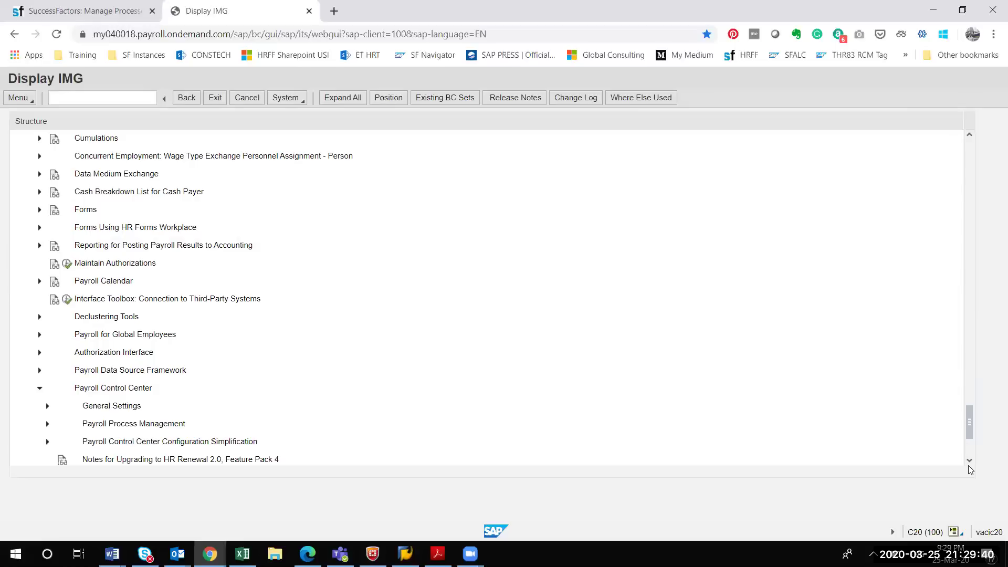
click(968, 464)
click(968, 464)
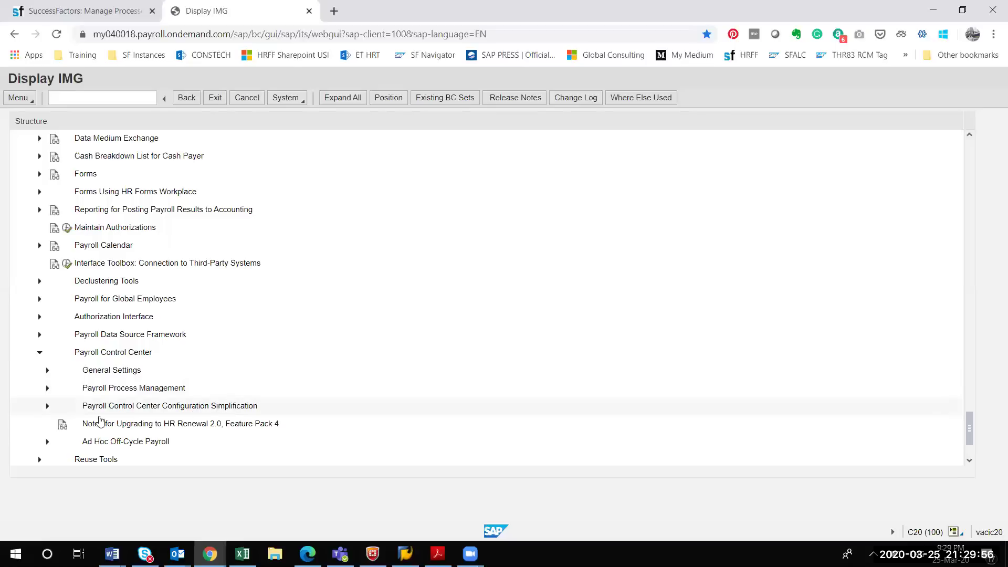
click(50, 412)
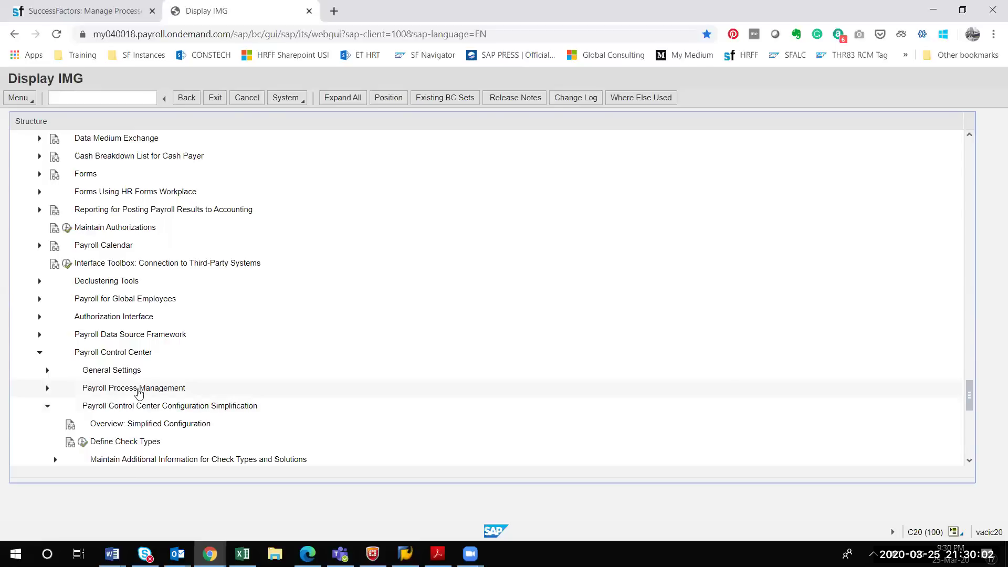
click(47, 389)
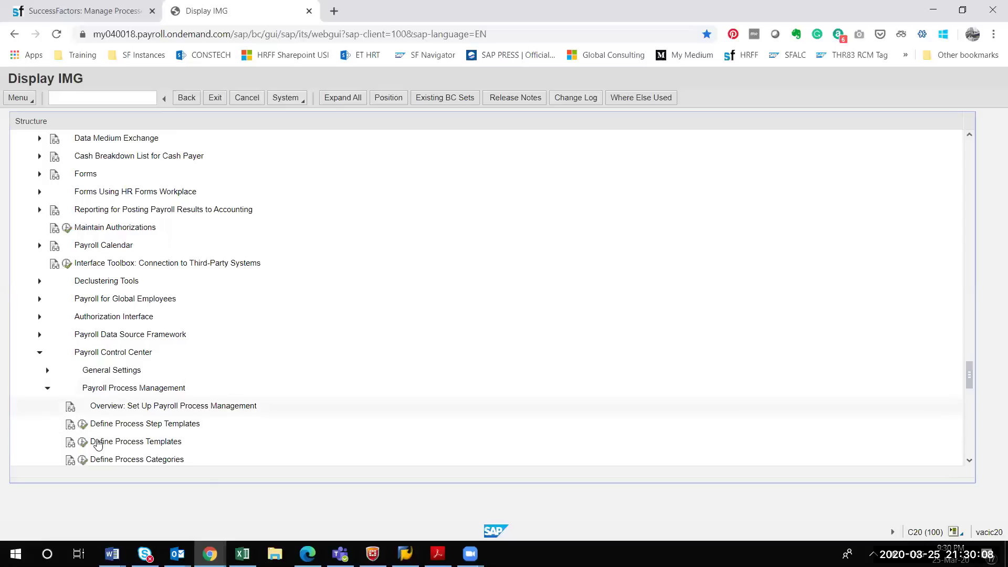
click(48, 390)
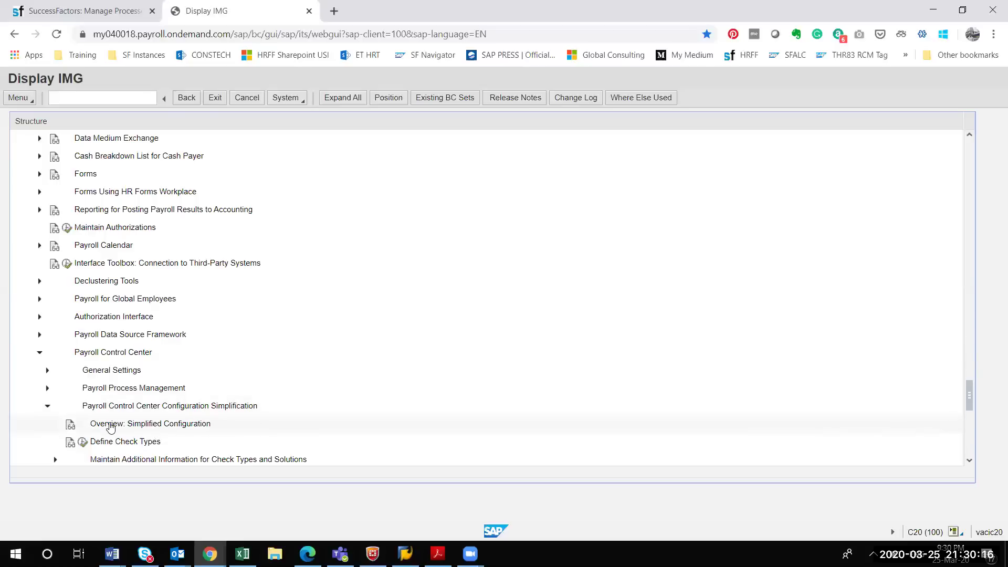
click(47, 406)
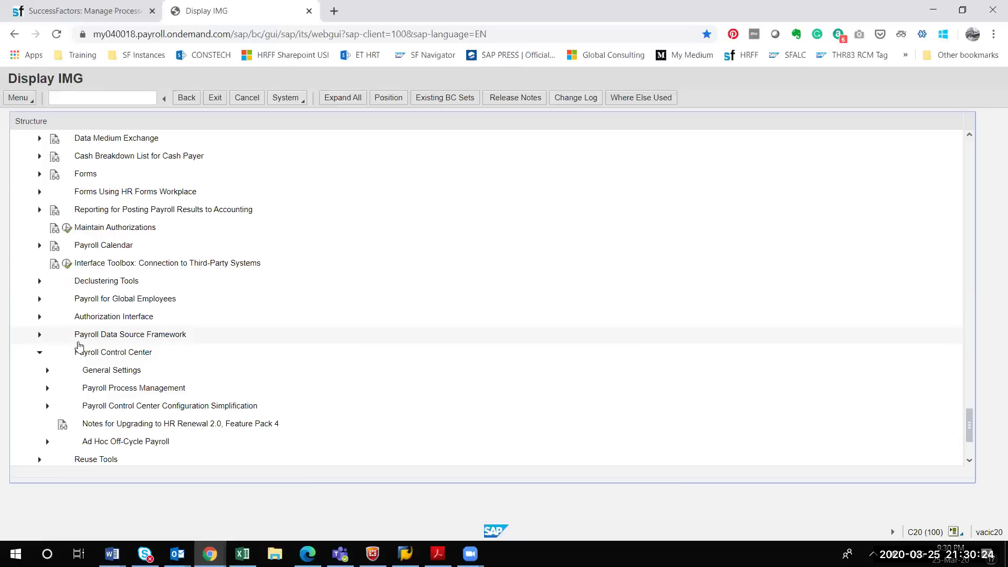
click(39, 350)
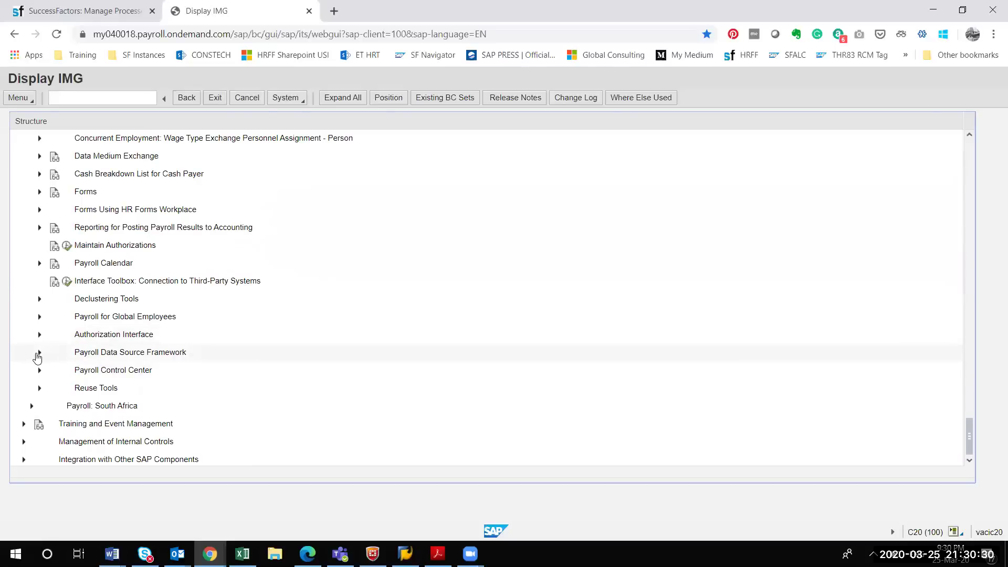
- Open the Define Result Details Types/Parameter Types activity of Create Data Source Types under Payroll Data Source Framework
click(37, 354)
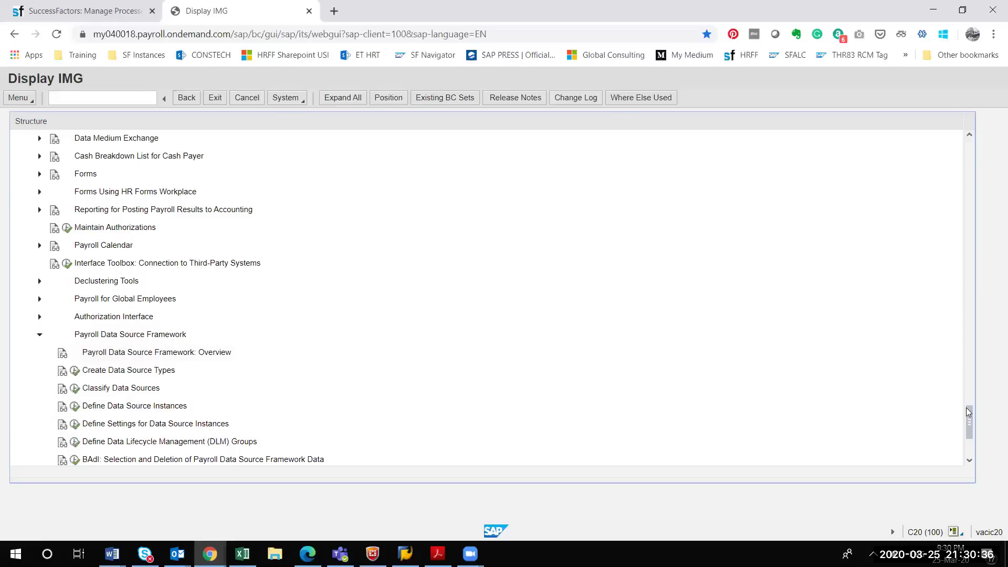
drag(969, 416, 969, 417)
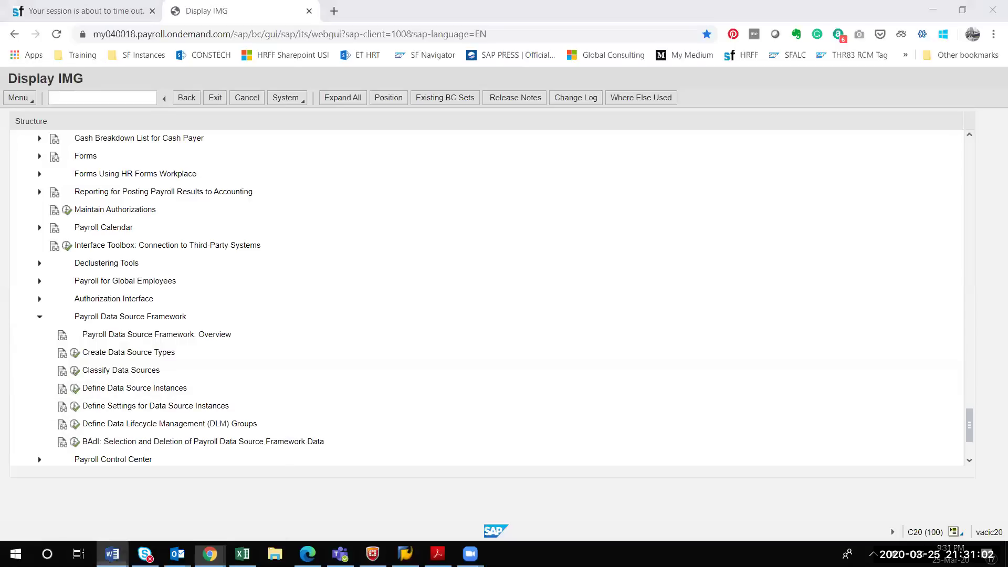
mouse_move(112, 554)
mouse_move(219, 493)
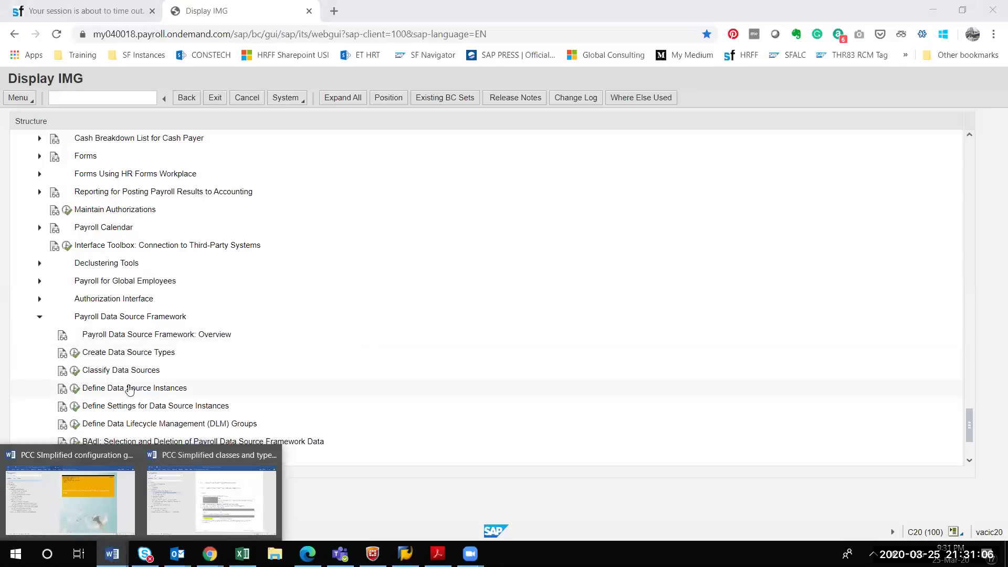
click(77, 356)
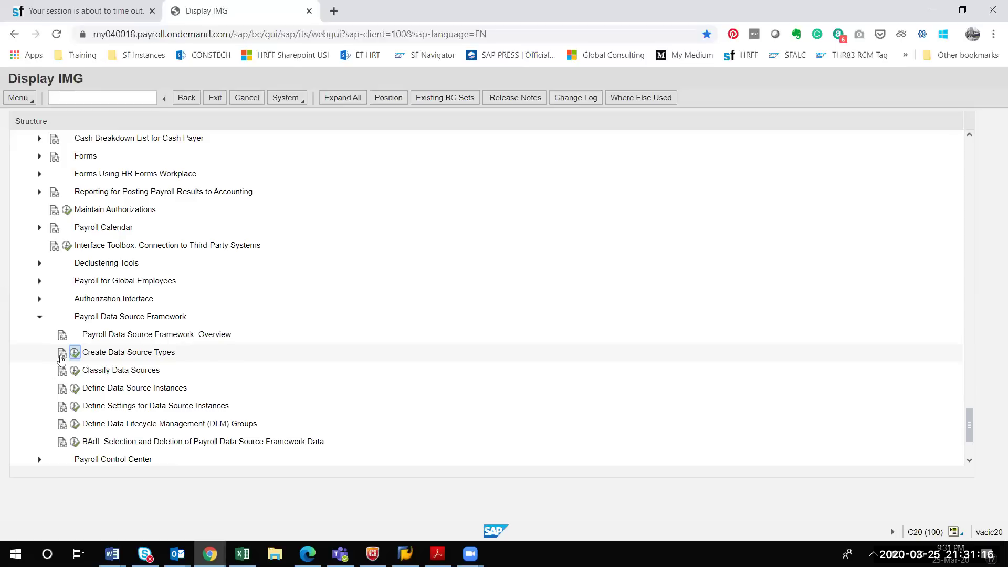
click(74, 352)
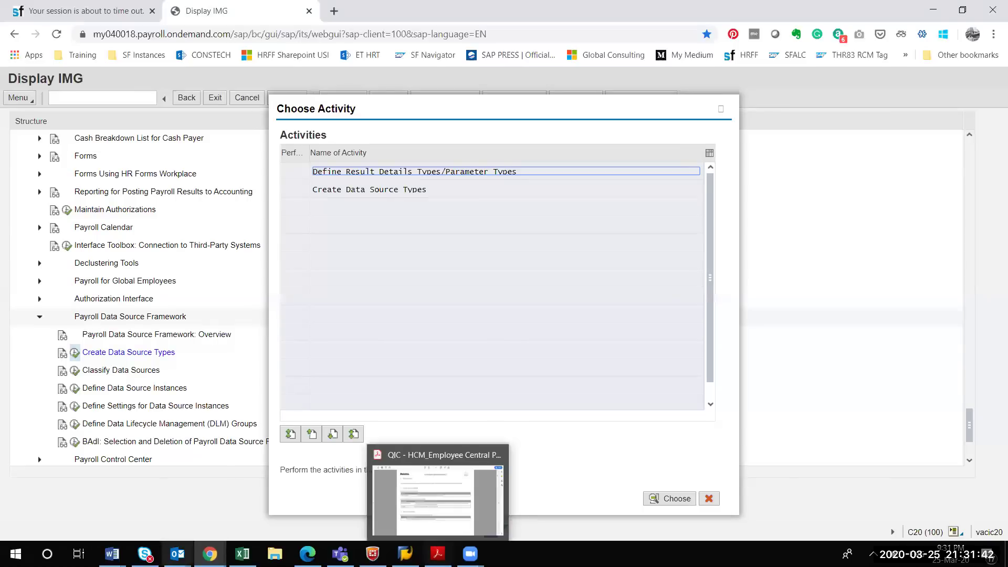
mouse_move(207, 510)
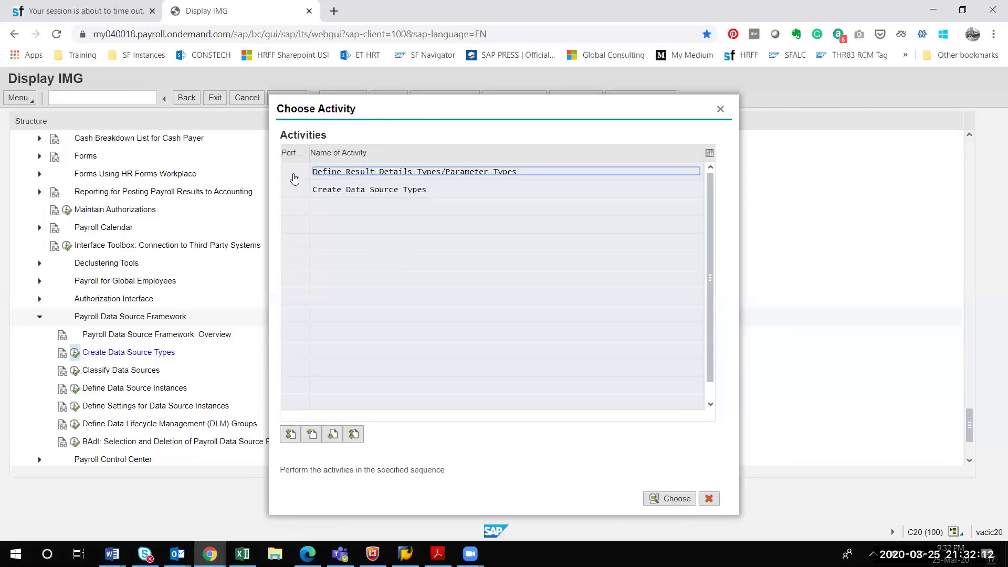
click(667, 500)
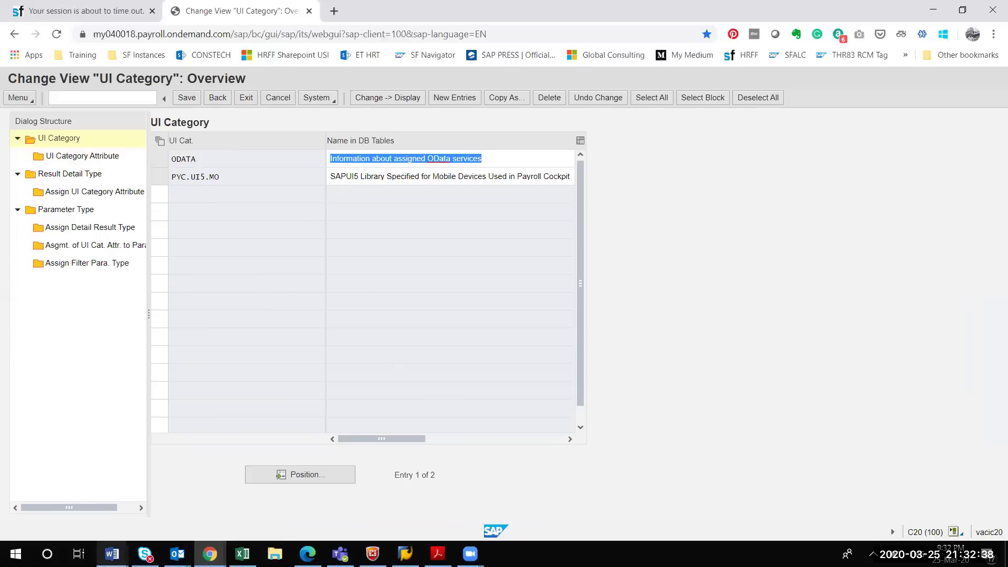
- Open the Result Detail Type overview and show the custom YK_ entries at the end of the list
mouse_move(112, 553)
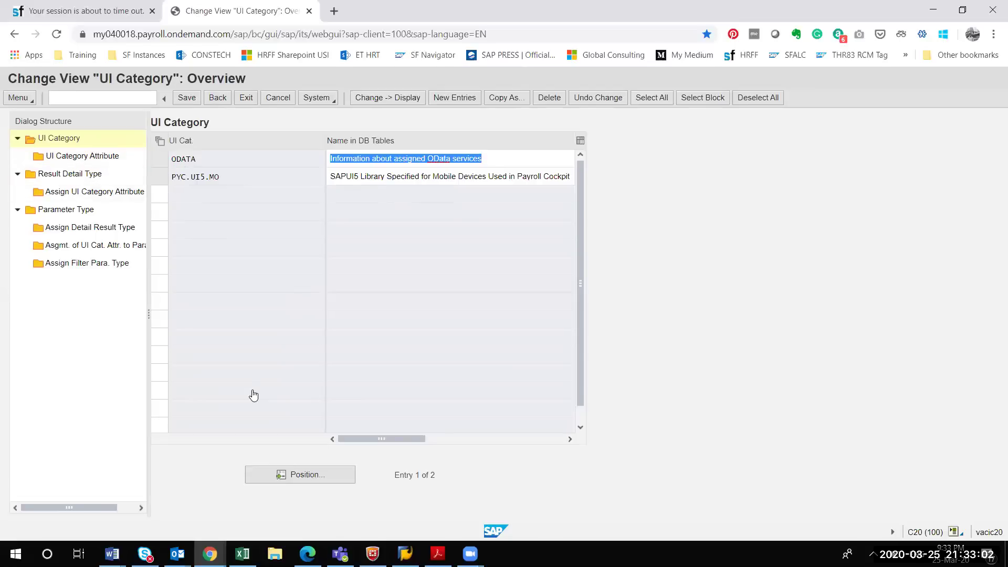
mouse_move(242, 518)
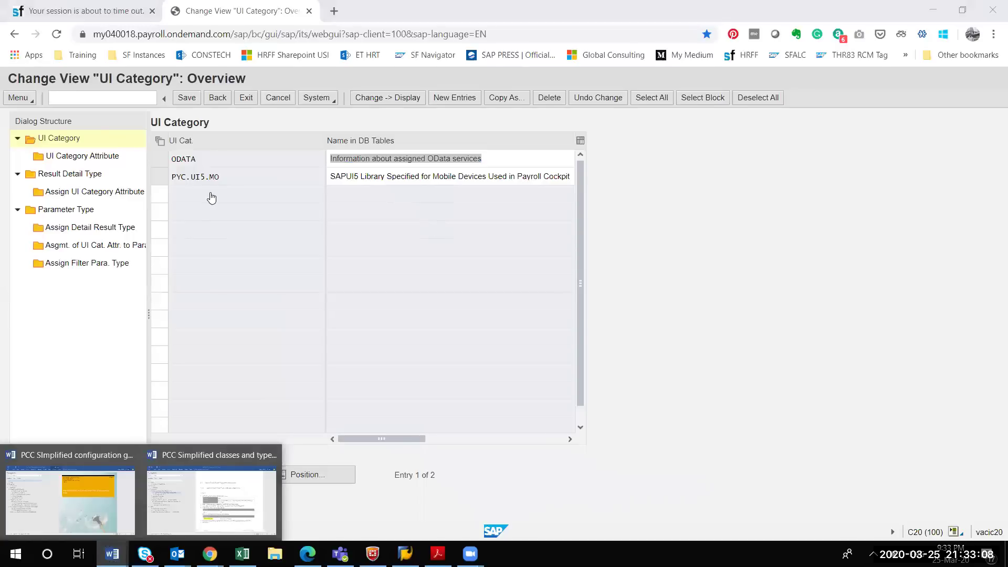
click(78, 177)
double_click(78, 179)
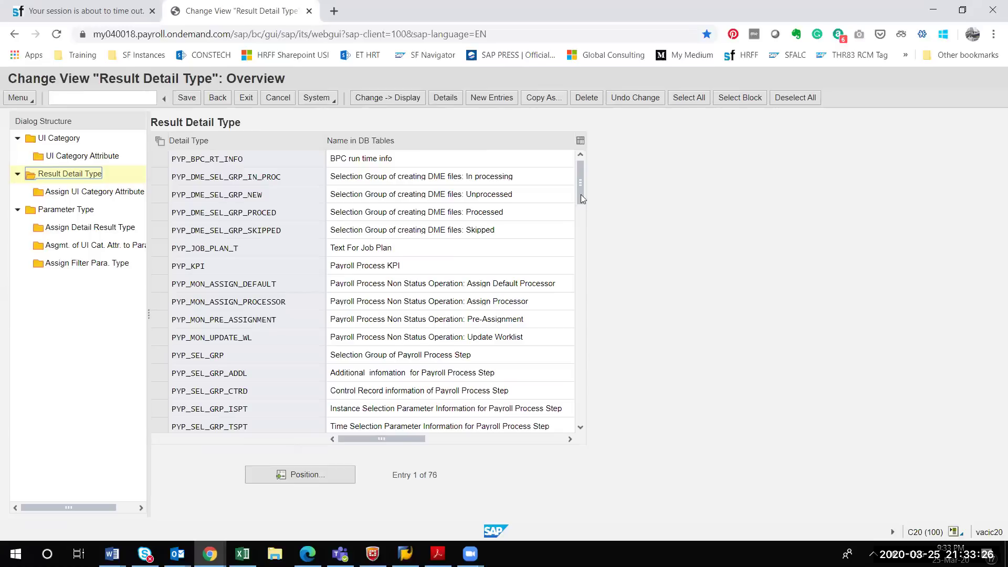
drag(580, 194, 589, 404)
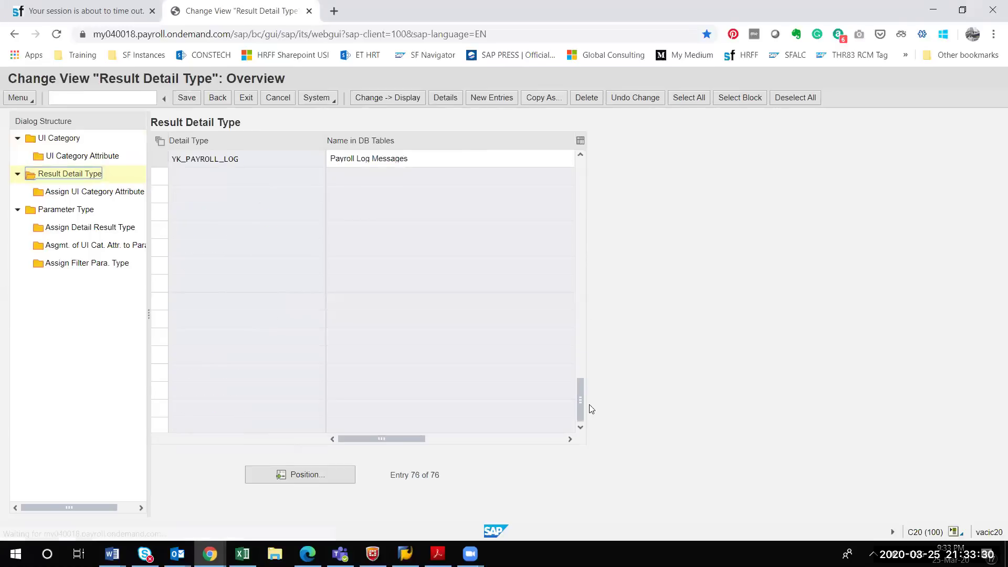
click(581, 156)
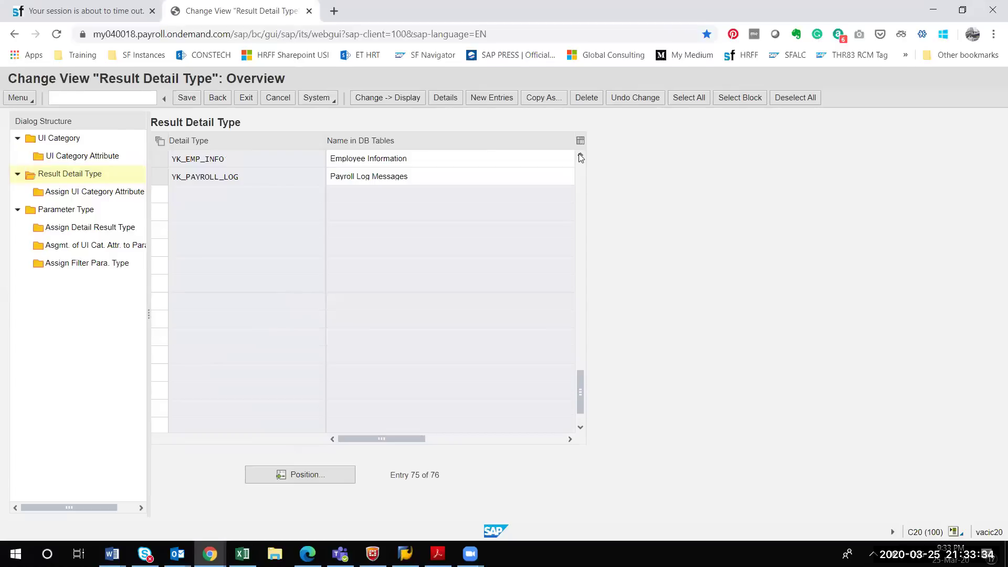
click(580, 156)
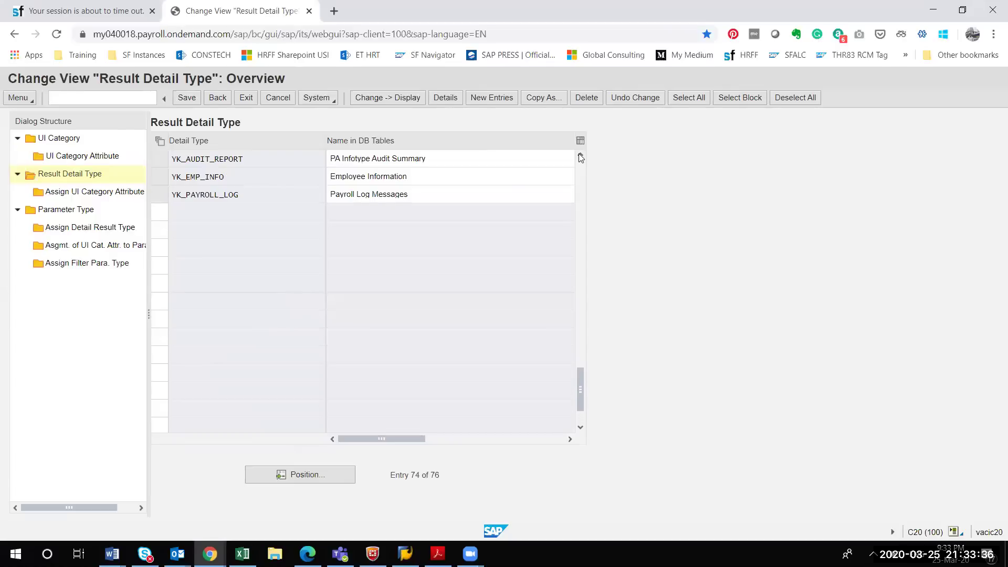
click(581, 156)
click(581, 157)
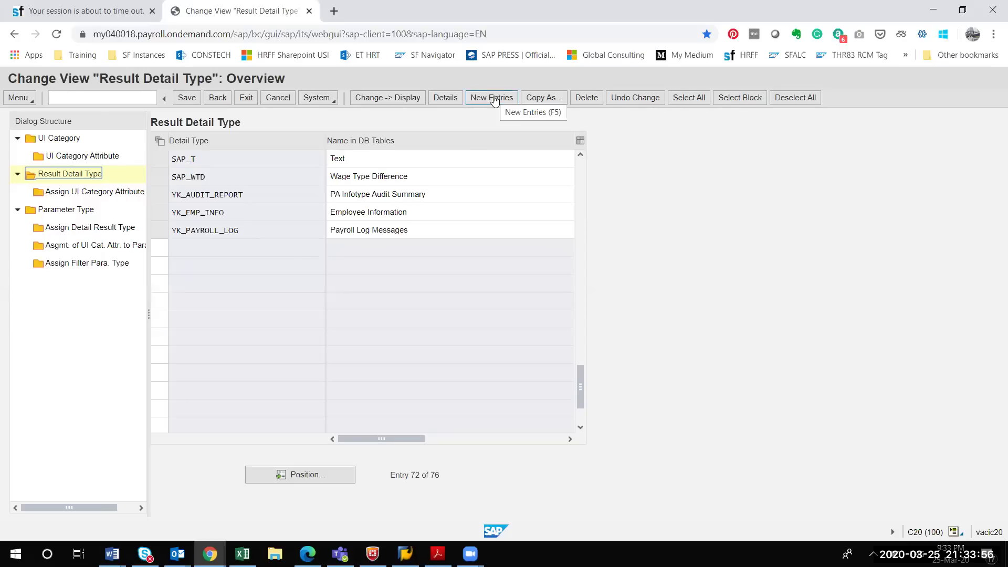
- Examine the details of result detail type YK_AUDIT_REPORT and return to the overview
click(160, 196)
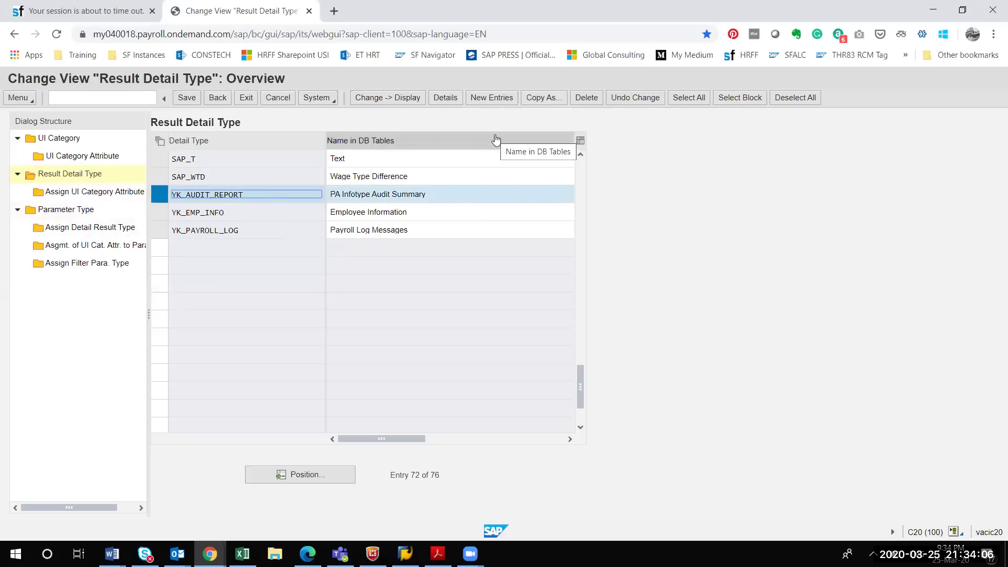
click(447, 99)
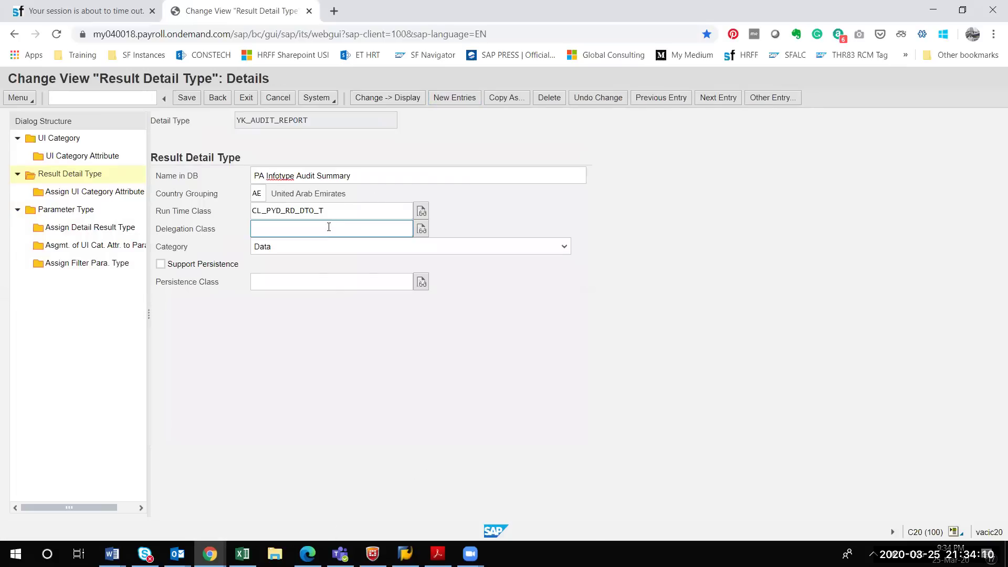
click(359, 176)
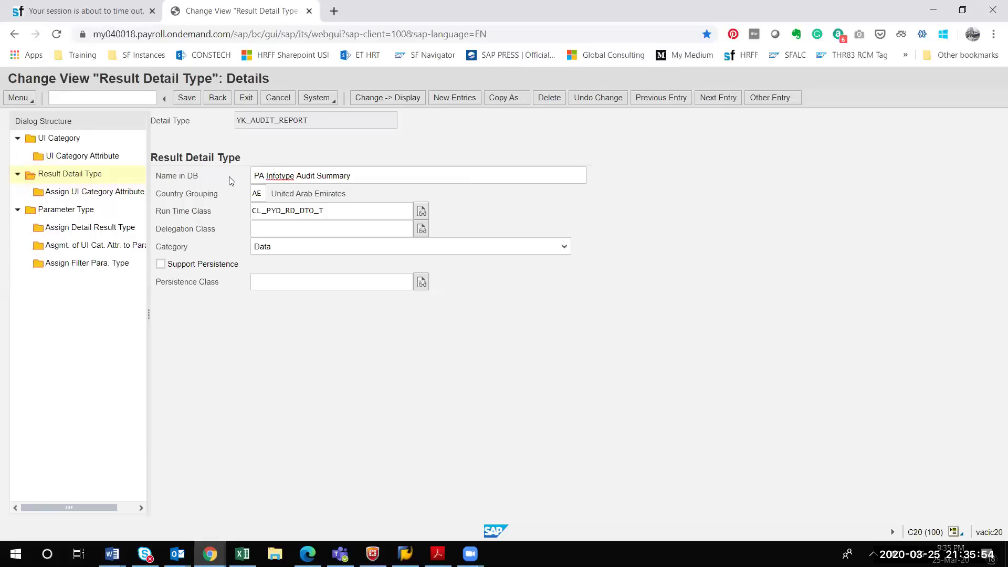
click(218, 98)
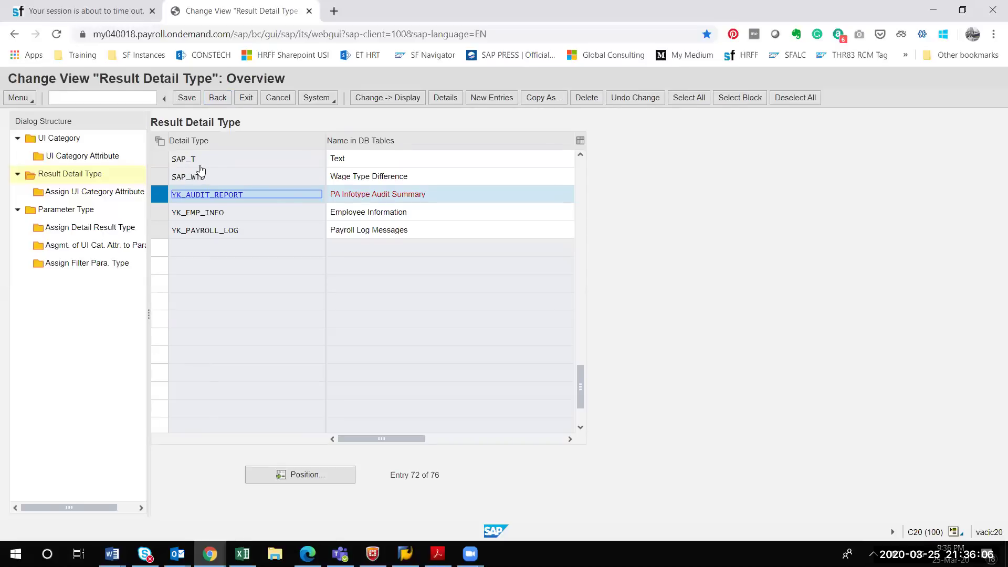
- Copy only the result detail type SAP_T and name the copy YK_FI_PERIODS_OPEN
click(160, 162)
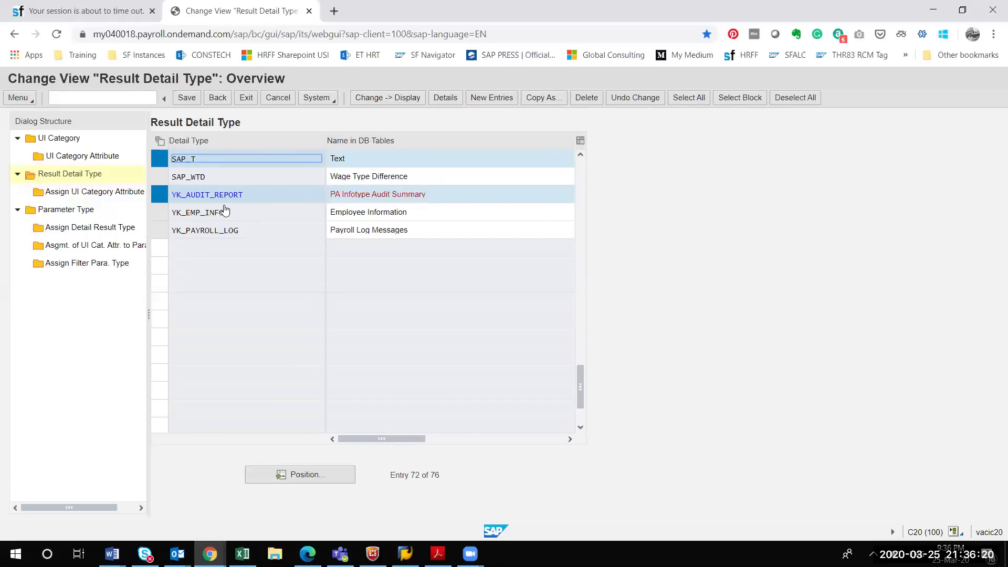
click(160, 195)
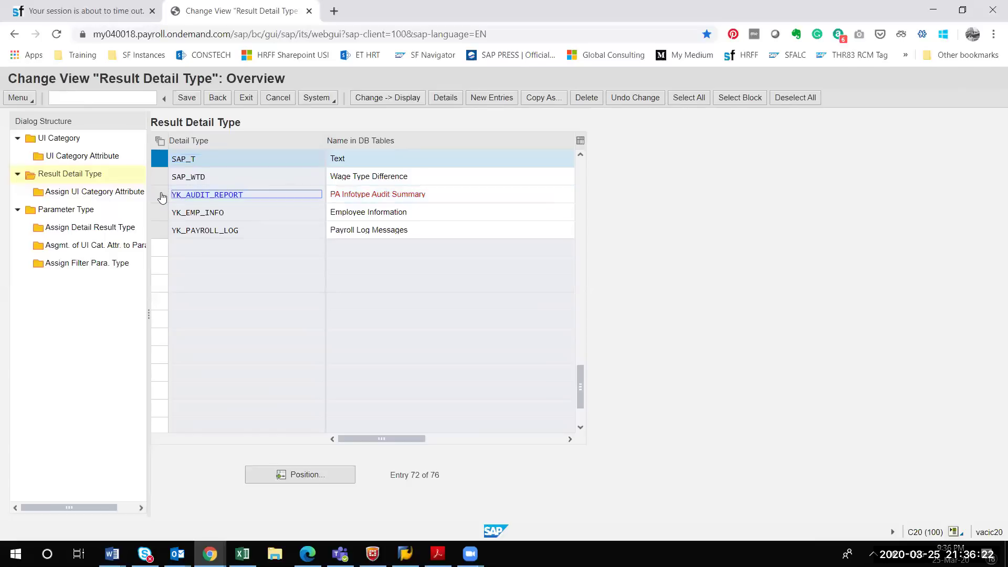
click(547, 98)
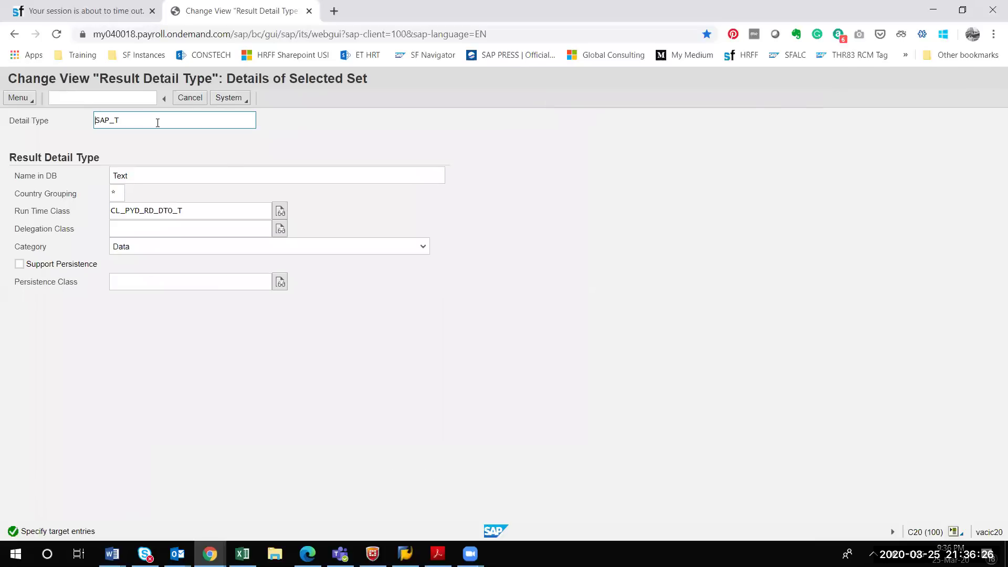
click(149, 119)
key(BackSpace)
key(BackSpace)
key(BackSpace)
key(BackSpace)
key(BackSpace)
text(YK_)
double_click(139, 118)
text(FI)
key(BackSpace)
text(YK_FI)
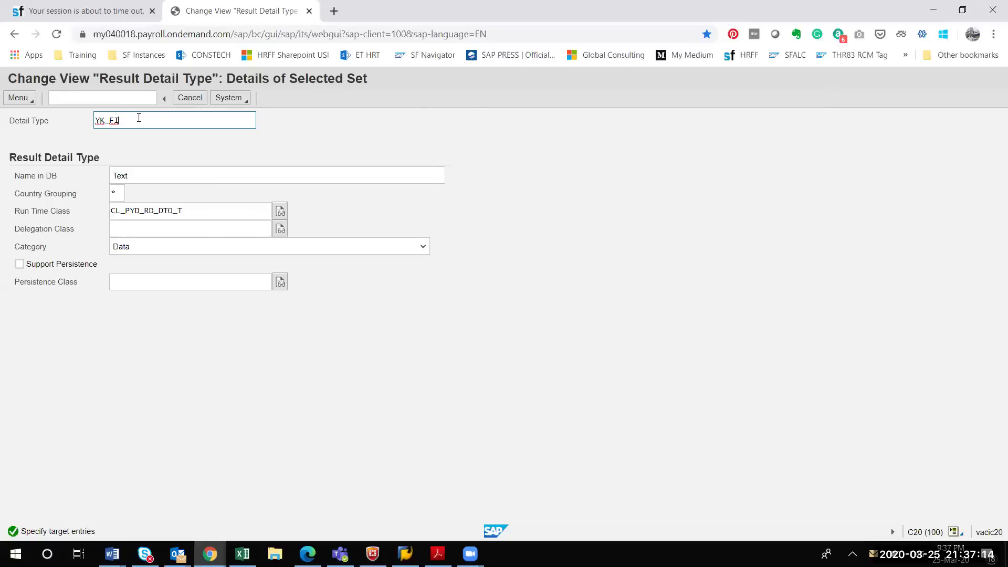
text(_PERIODD_OPEN)
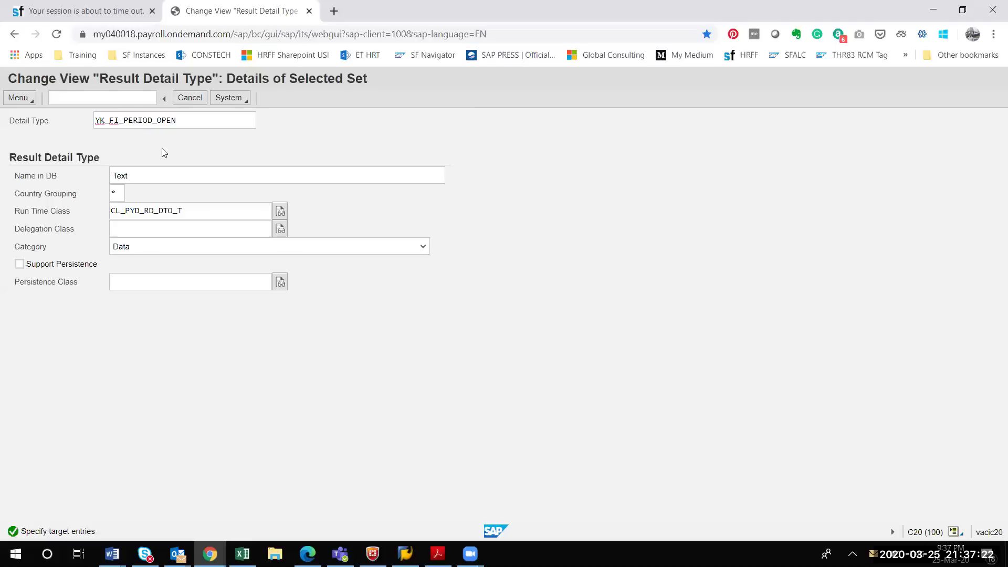
click(155, 121)
text(S)
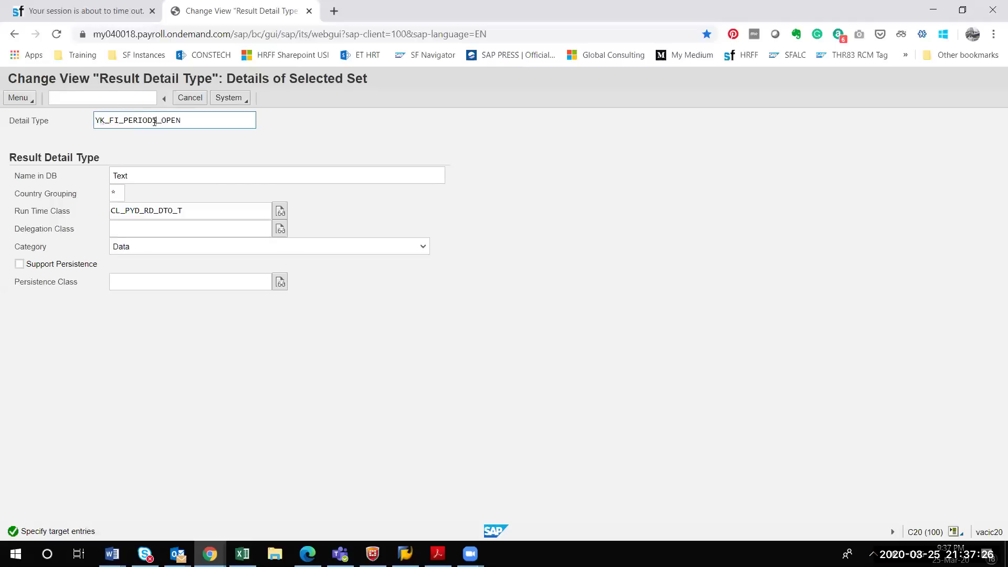
- Set the copied detail type's name to "Finance periods not open" and its country grouping to AE
click(144, 172)
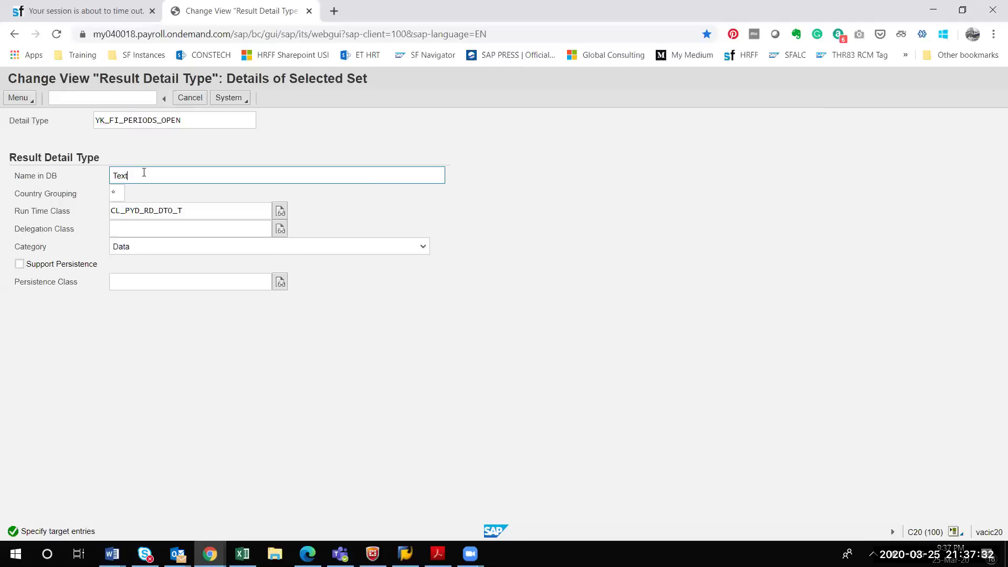
key(ctrl+a)
key(BackSpace)
text(Finance periods not open)
click(118, 194)
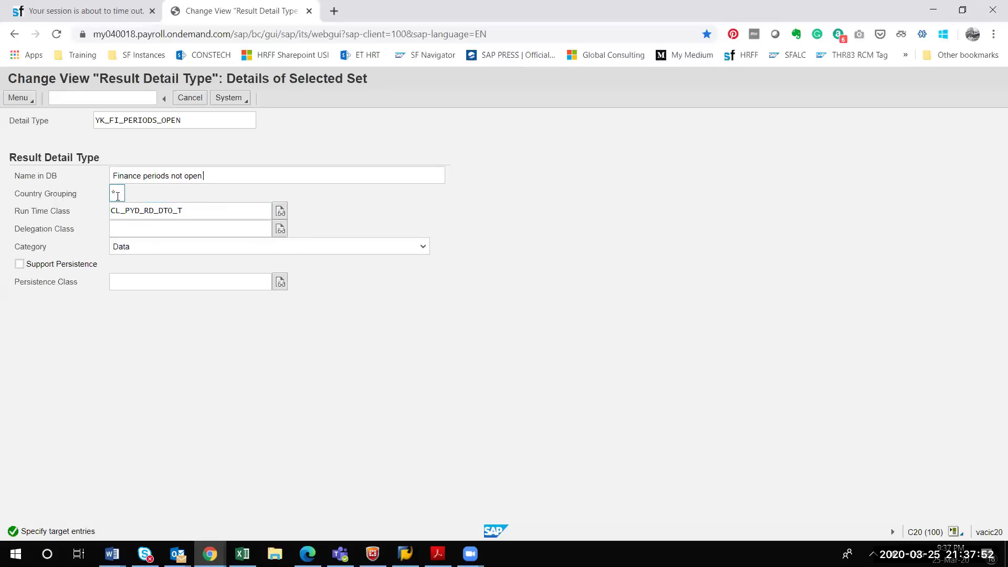
text(AE)
- Confirm the YK_FI_PERIODS_OPEN entry and copy it with all dependent entries
click(156, 319)
click(189, 228)
key(Tab)
key(Return)
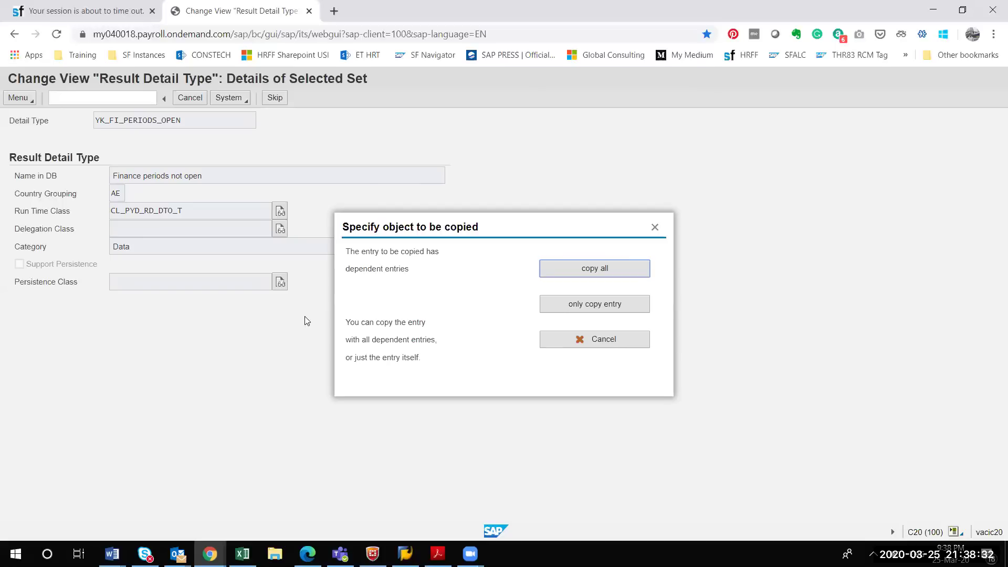
click(571, 272)
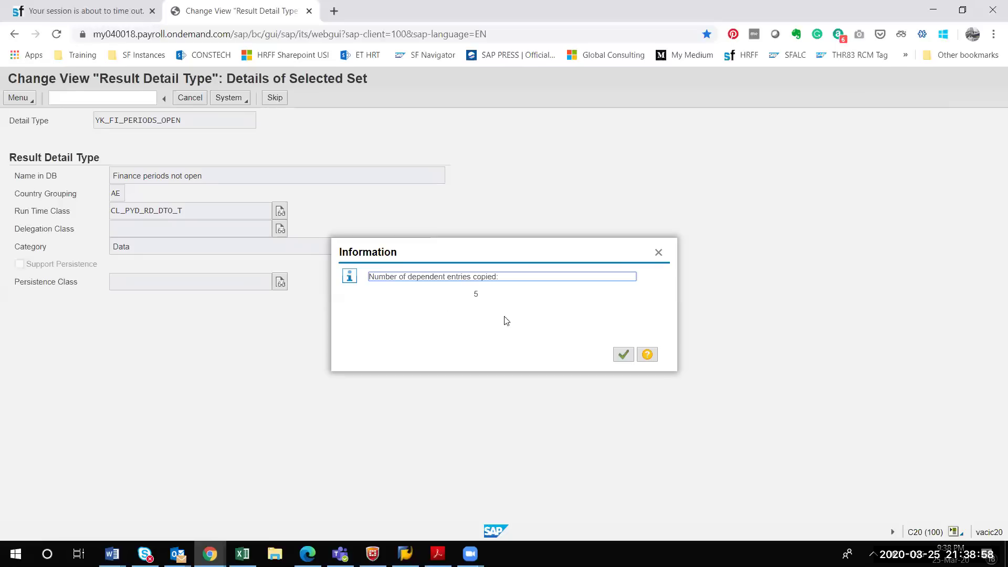
click(623, 356)
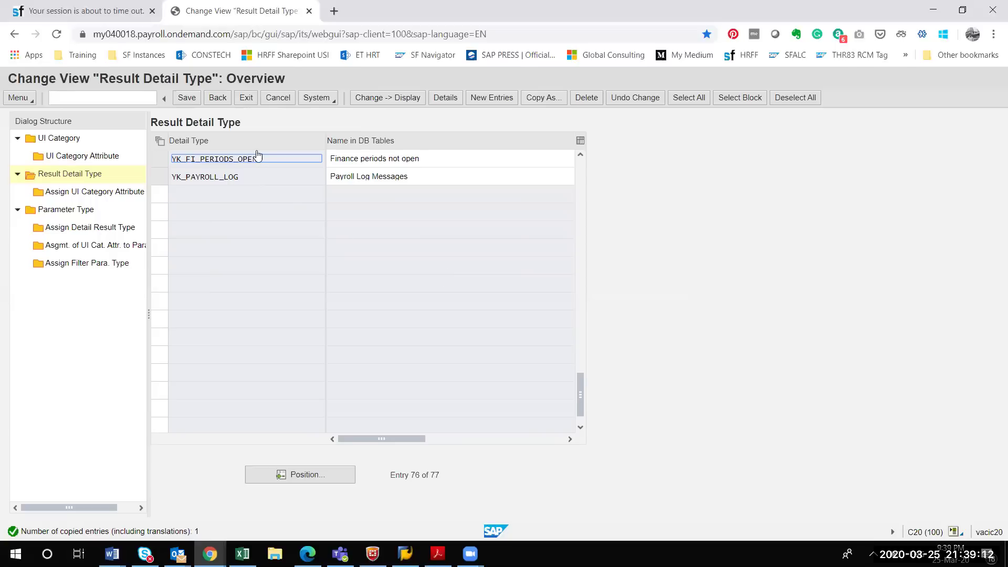
- Leave and reopen the Result Detail Type overview, show the SAP_ entries above the custom ones, and mark SAP_GOV
click(219, 97)
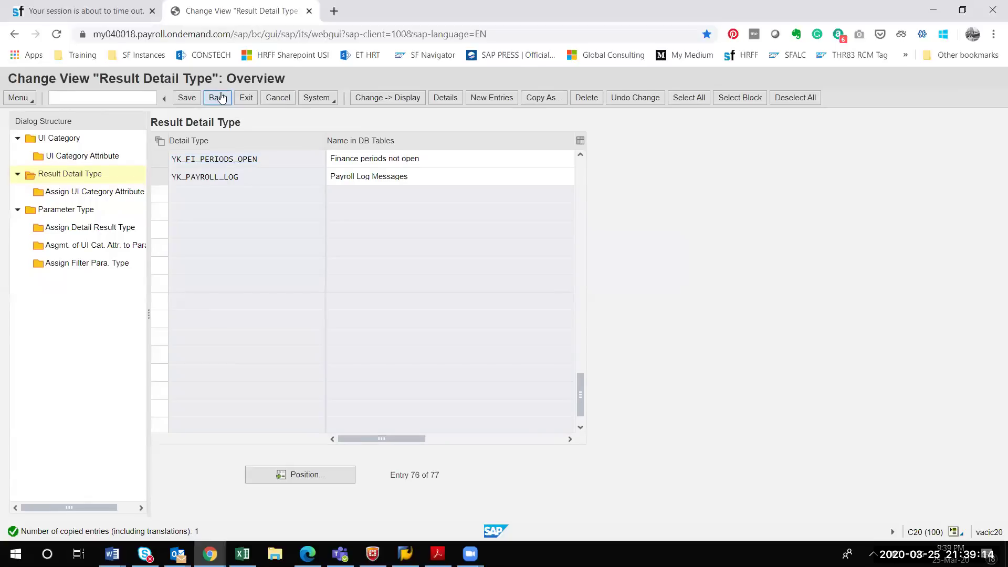
click(65, 178)
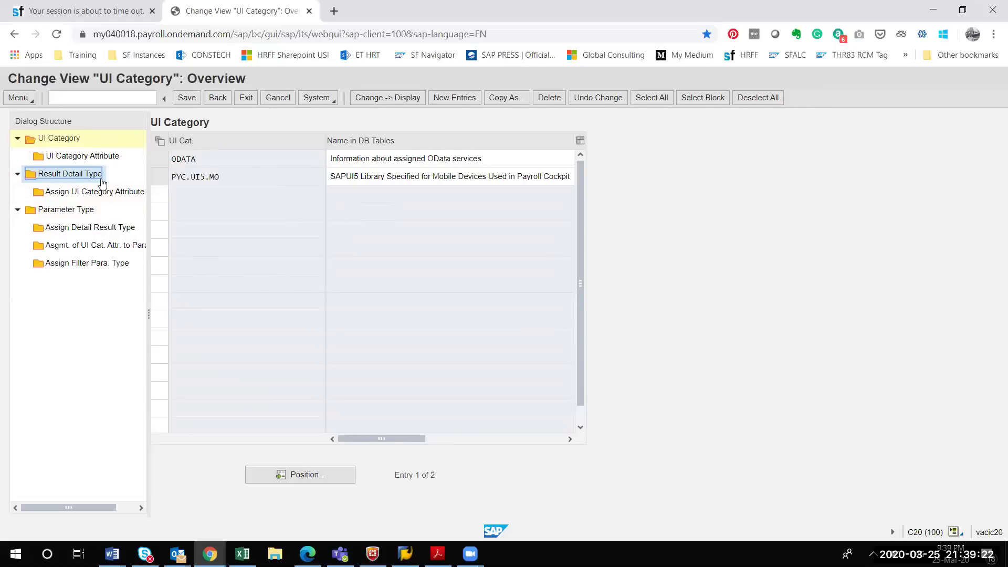
click(87, 178)
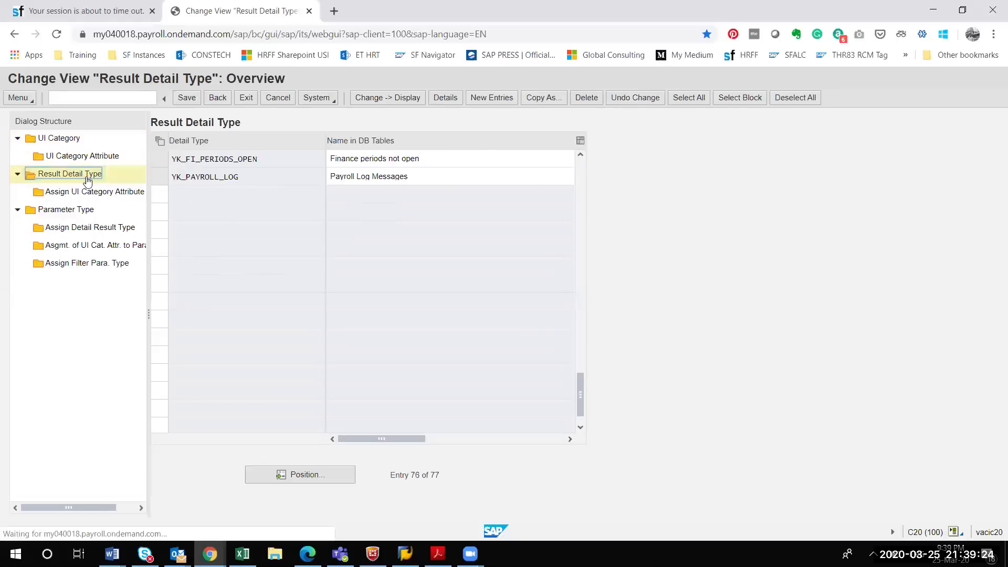
click(581, 154)
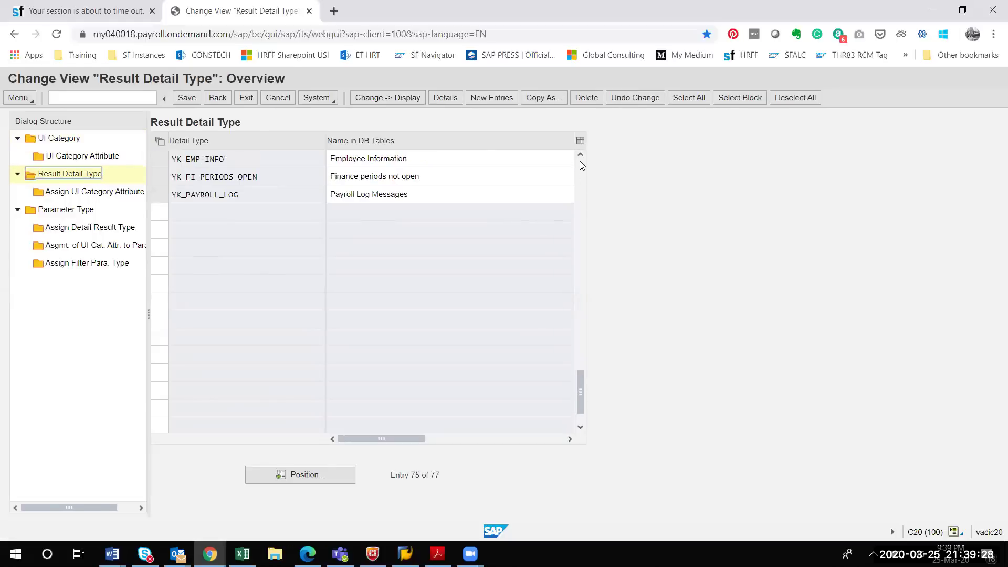
click(579, 161)
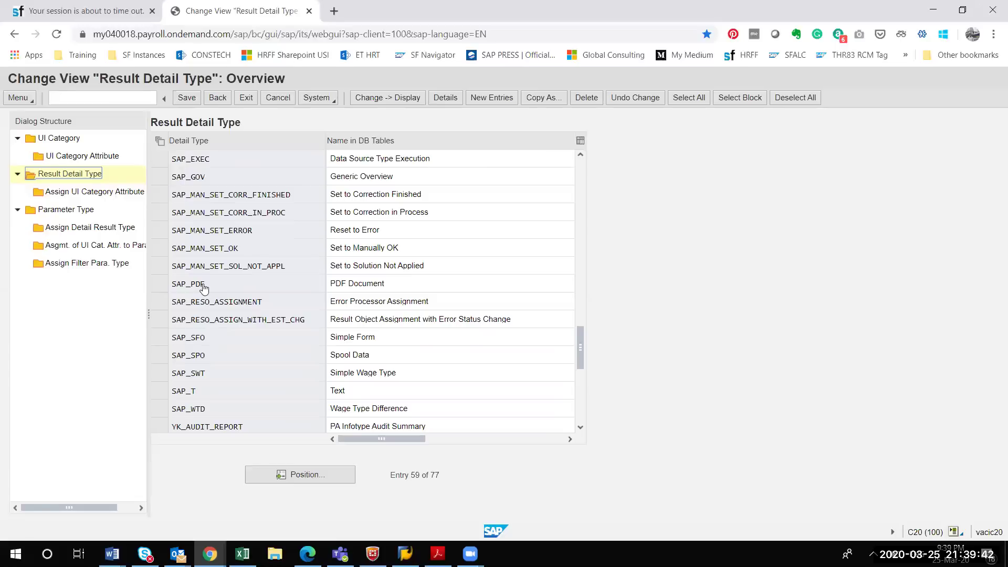
click(160, 177)
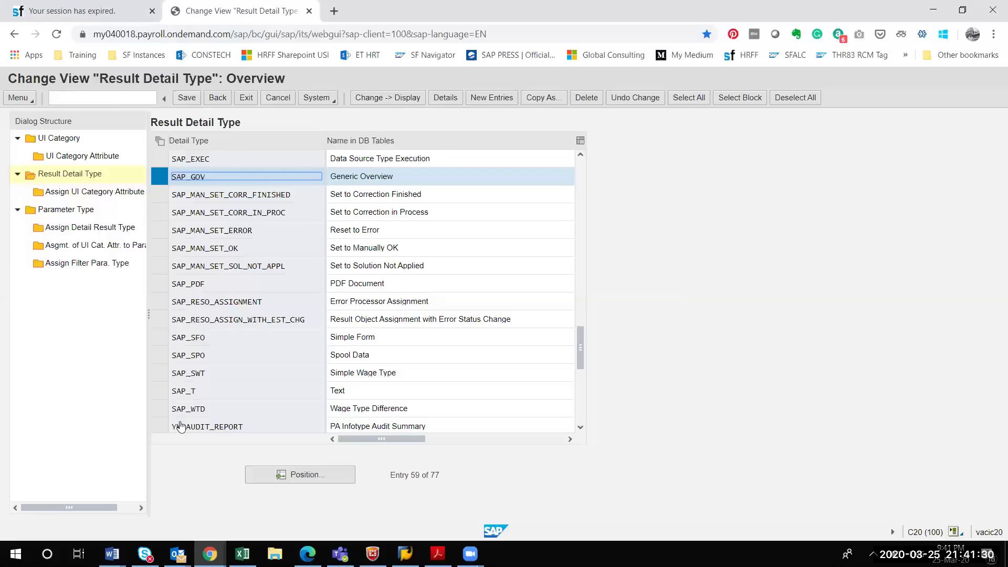
- Try to expand Post Payroll Activity reports in the other SAP Easy Access session, close it, and return to the Result Detail Type window
mouse_move(210, 553)
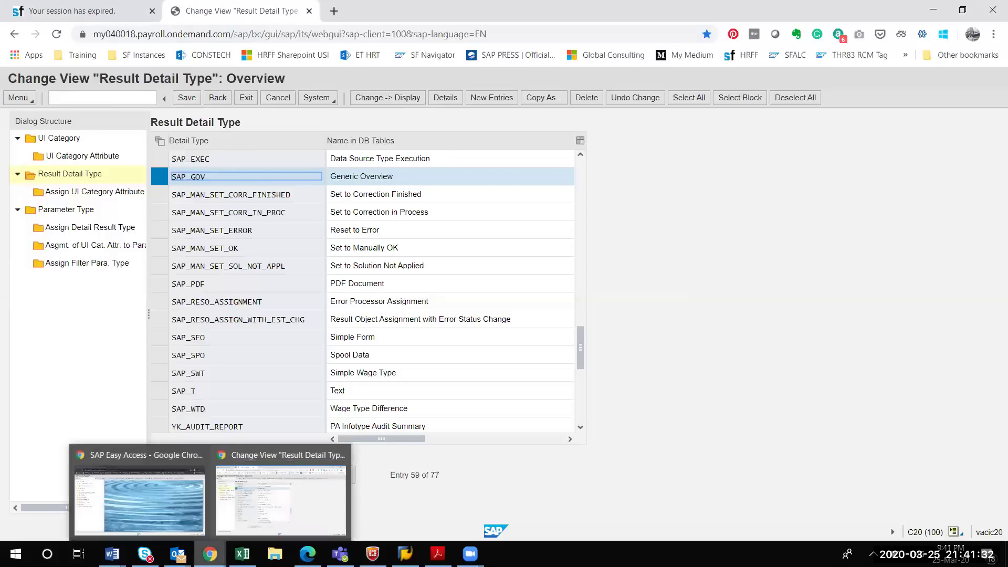
click(168, 500)
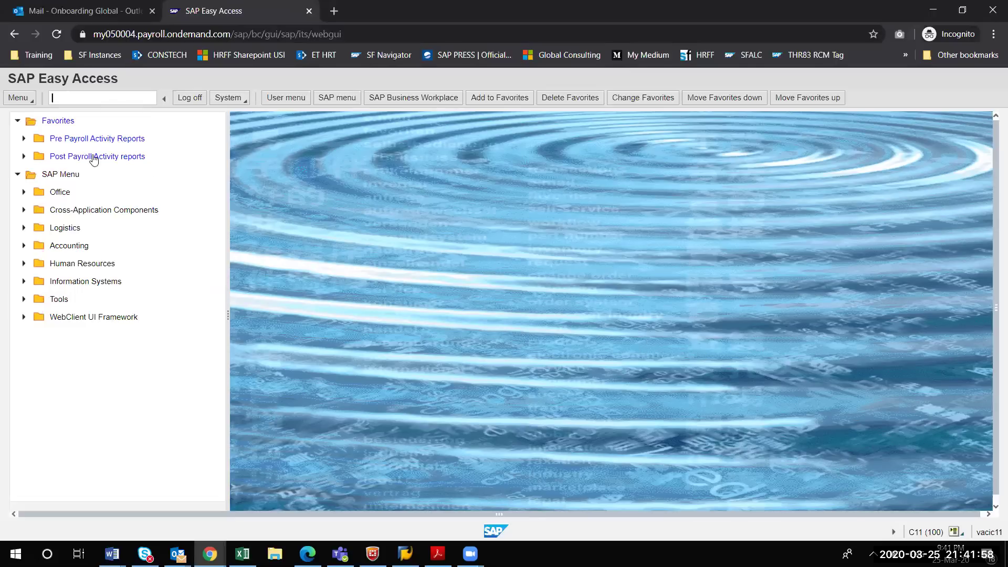
click(24, 157)
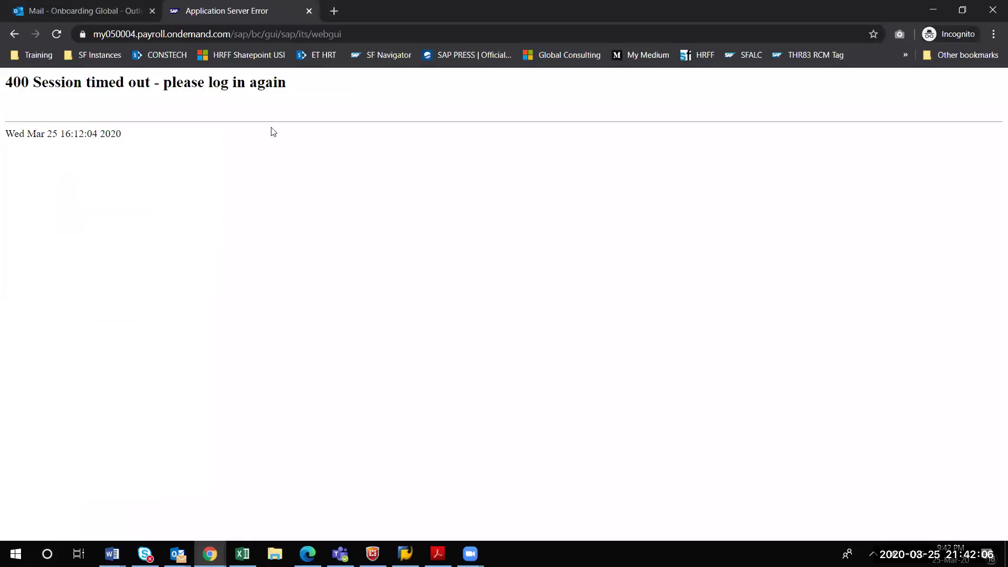
click(309, 10)
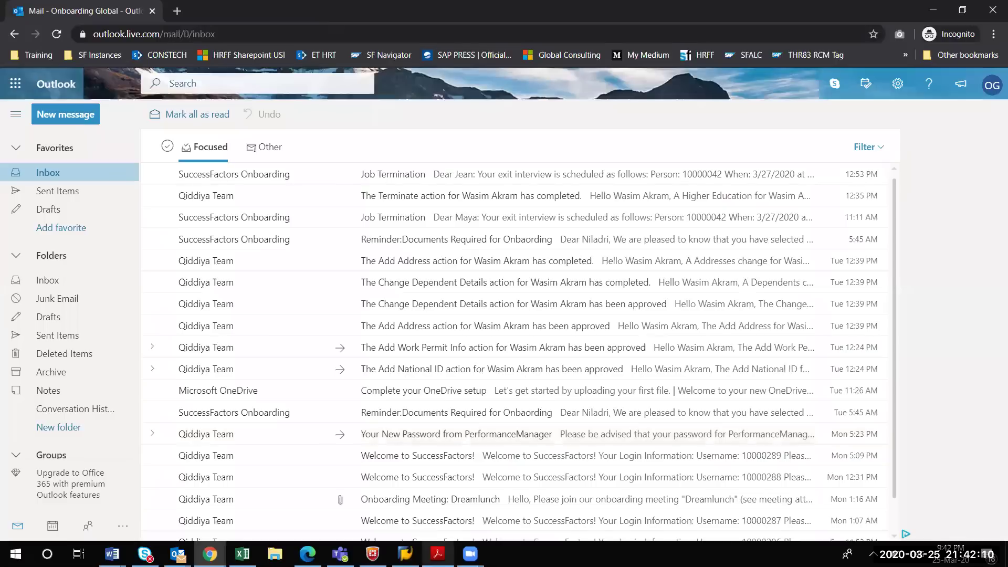
click(405, 554)
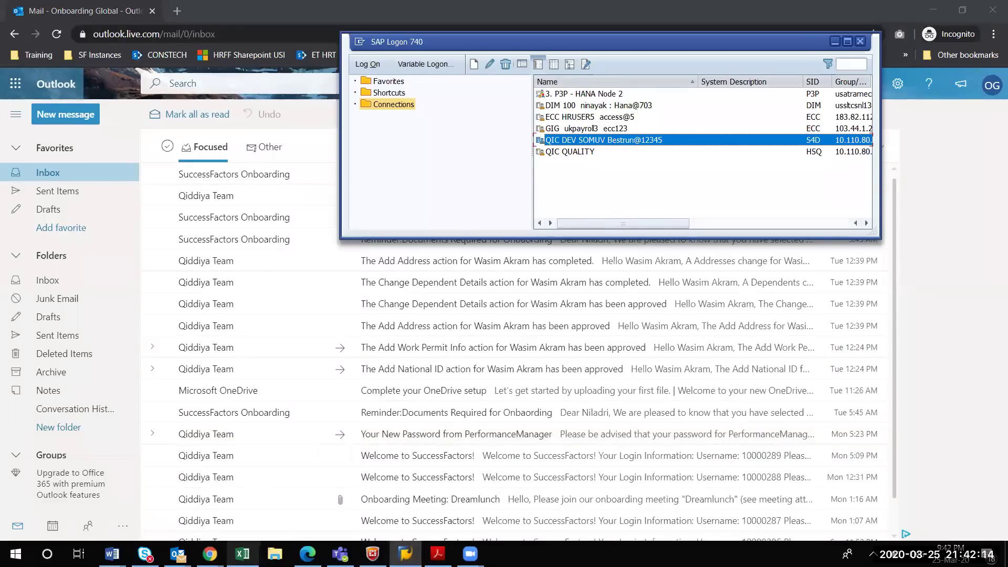
mouse_move(210, 554)
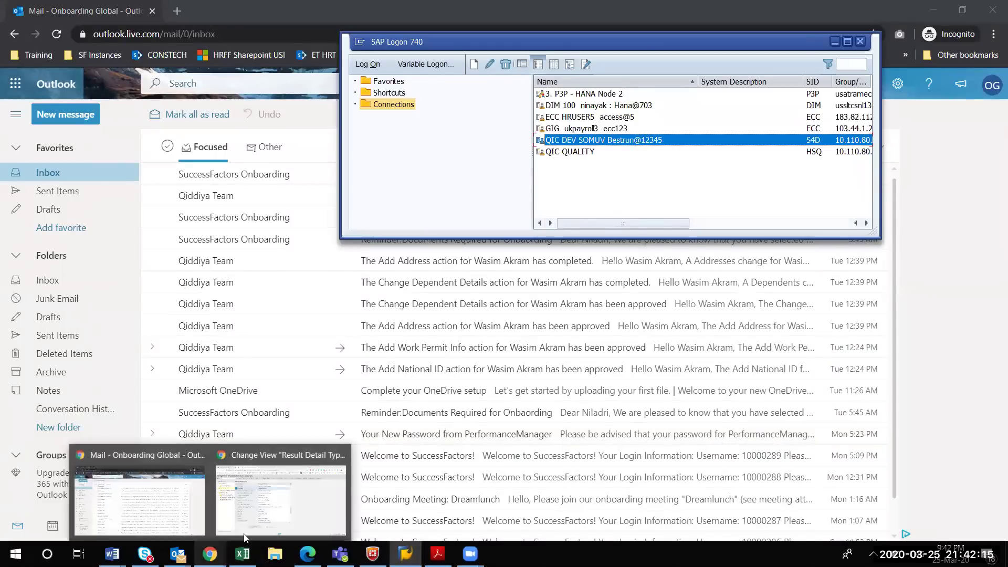
click(291, 496)
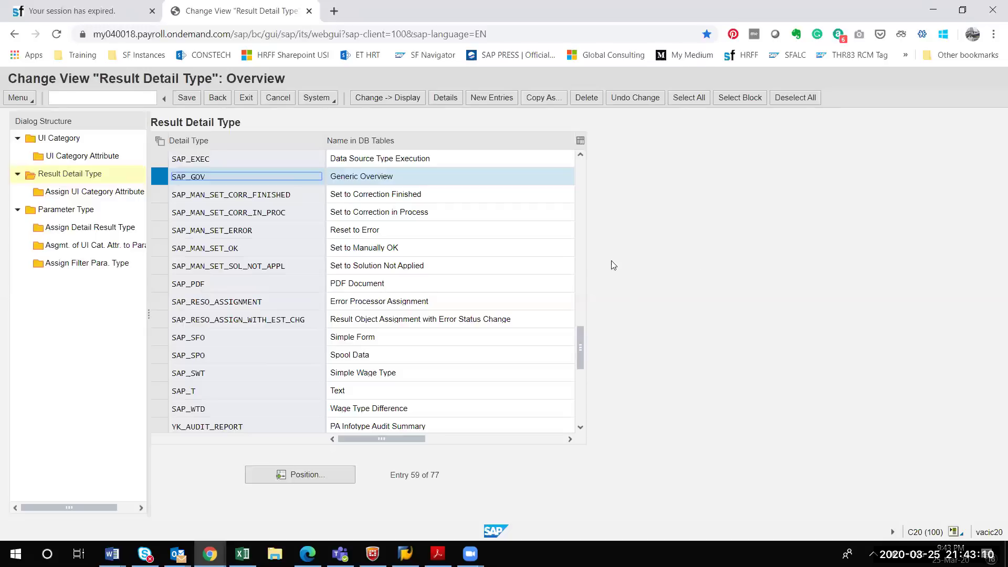
- Mark only YK_AUDIT_REPORT in the result detail types and open its assigned UI category attributes
click(160, 180)
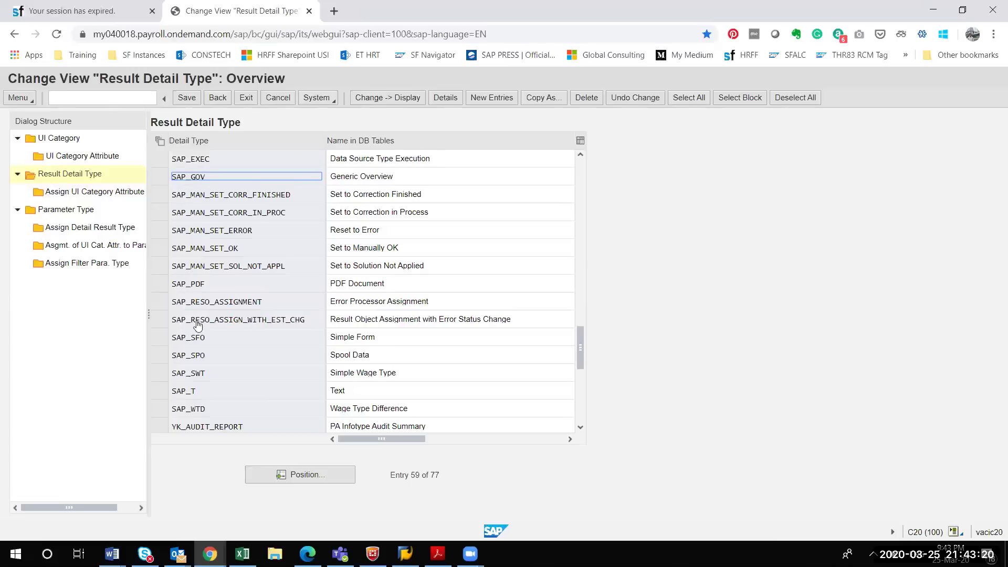
click(158, 429)
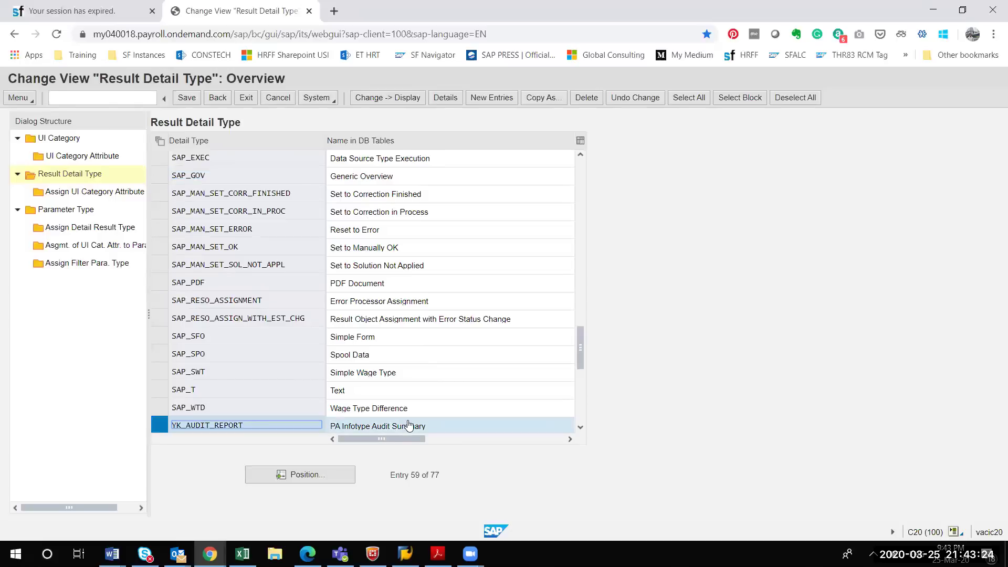
click(580, 428)
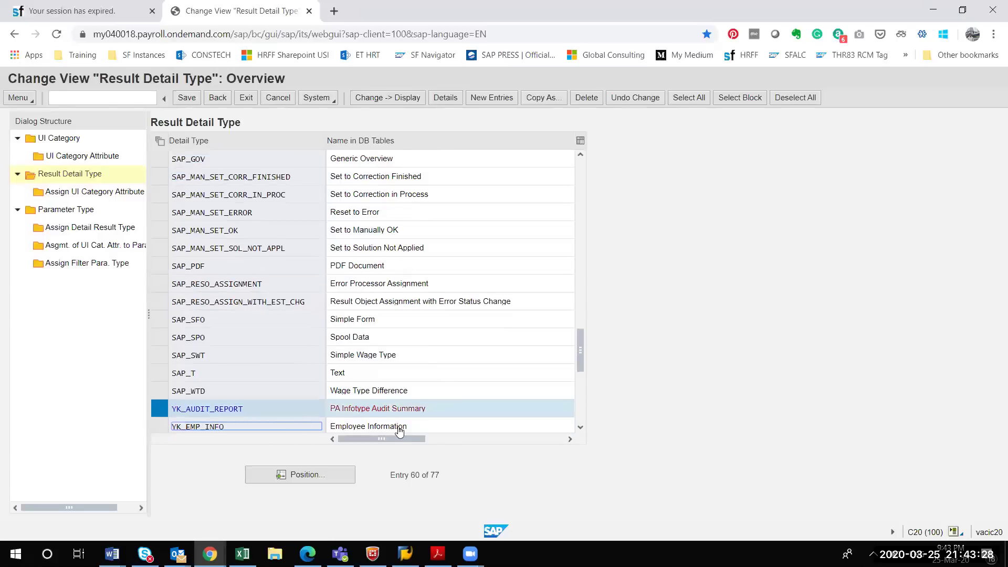
click(581, 428)
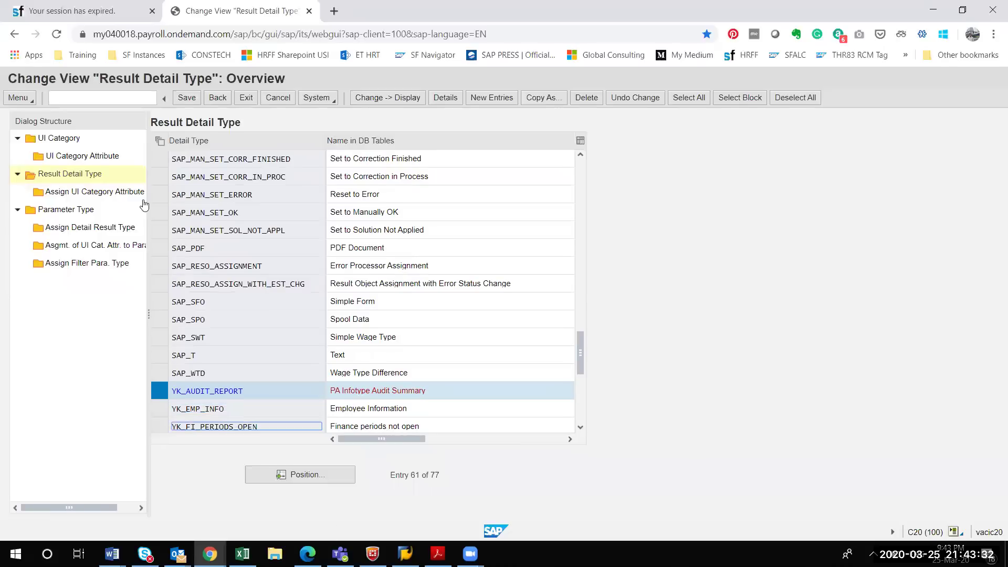
click(71, 194)
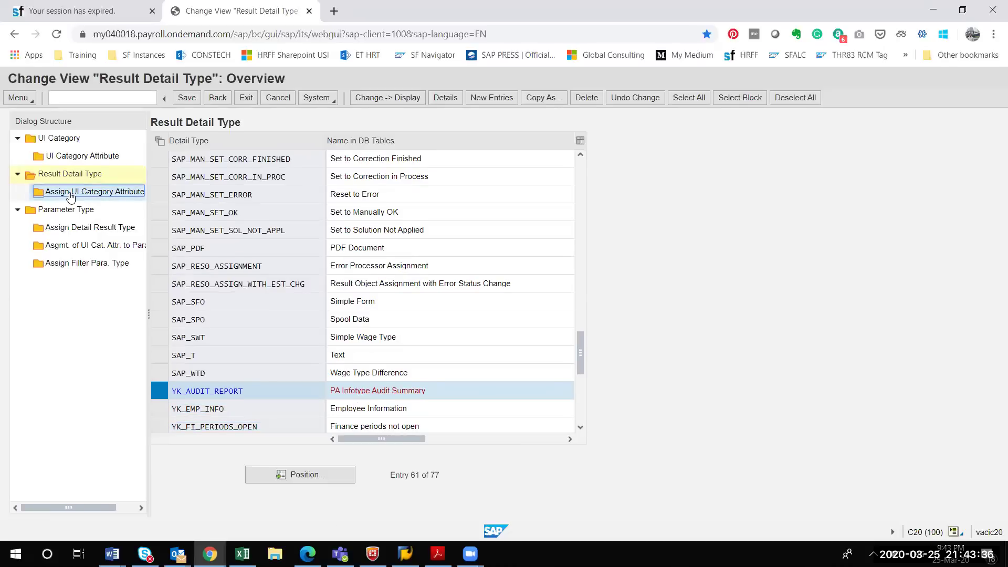
double_click(71, 192)
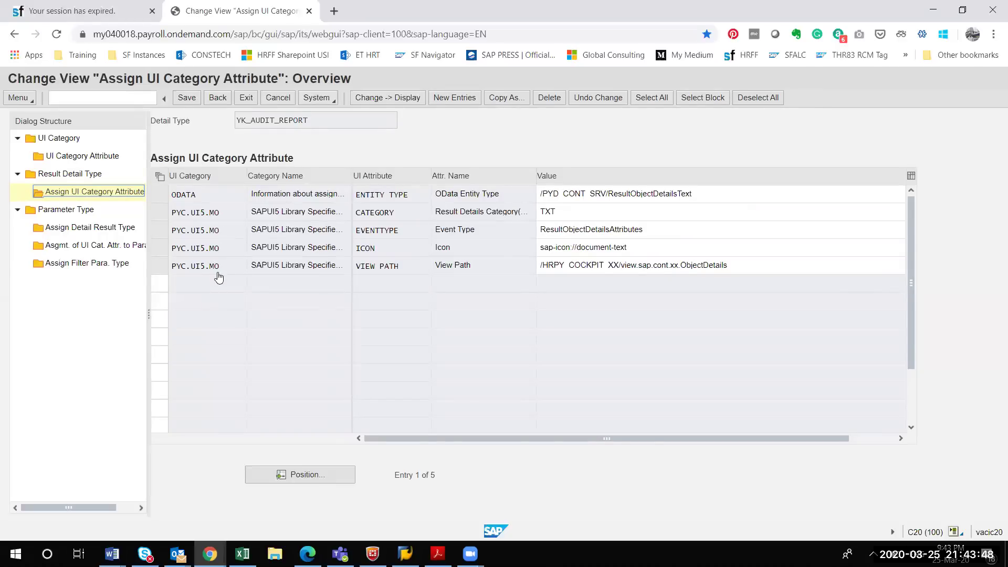
- Examine the detail result types, UI category attributes and filter parameter types assigned to parameter type ABKRS
click(59, 210)
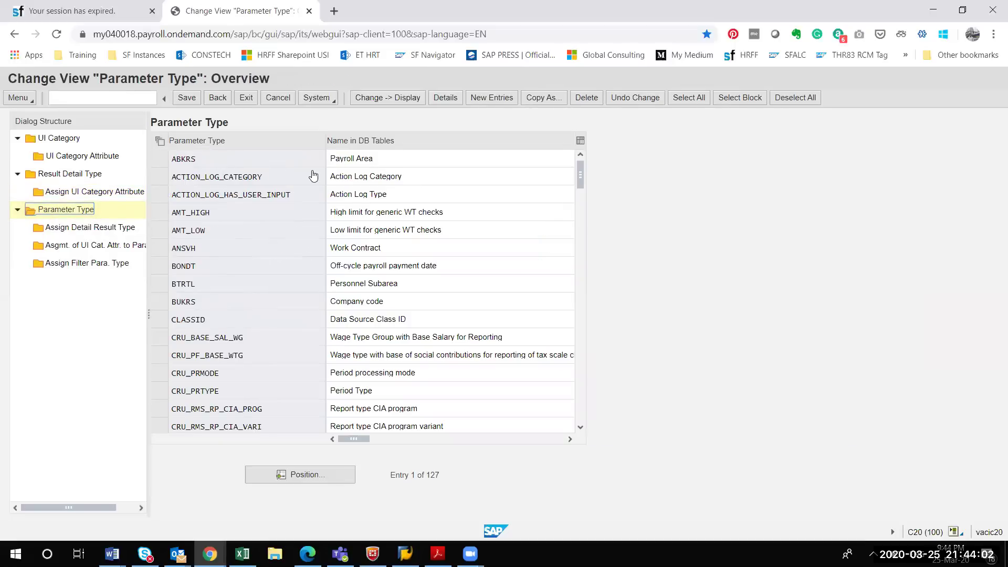
click(161, 159)
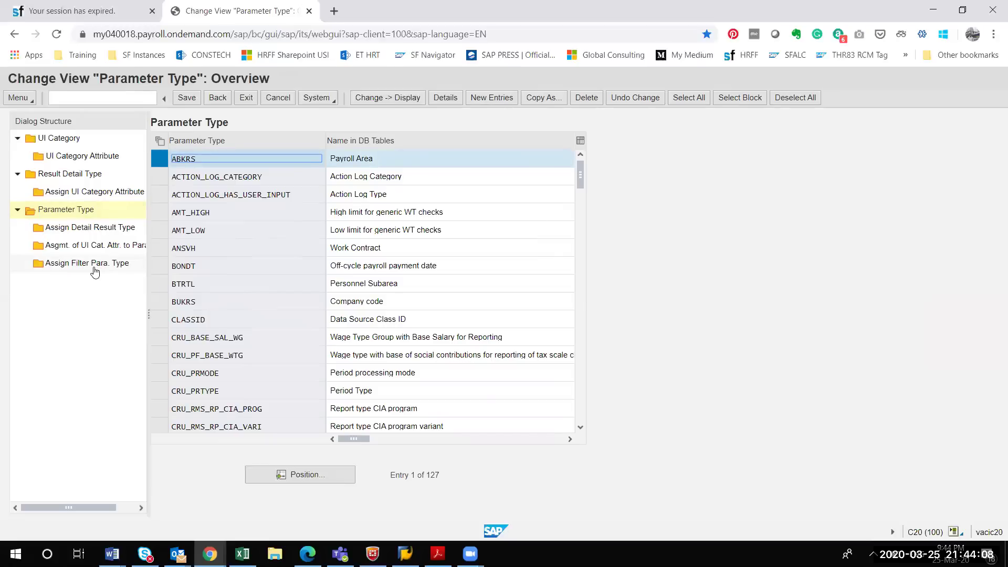
click(96, 233)
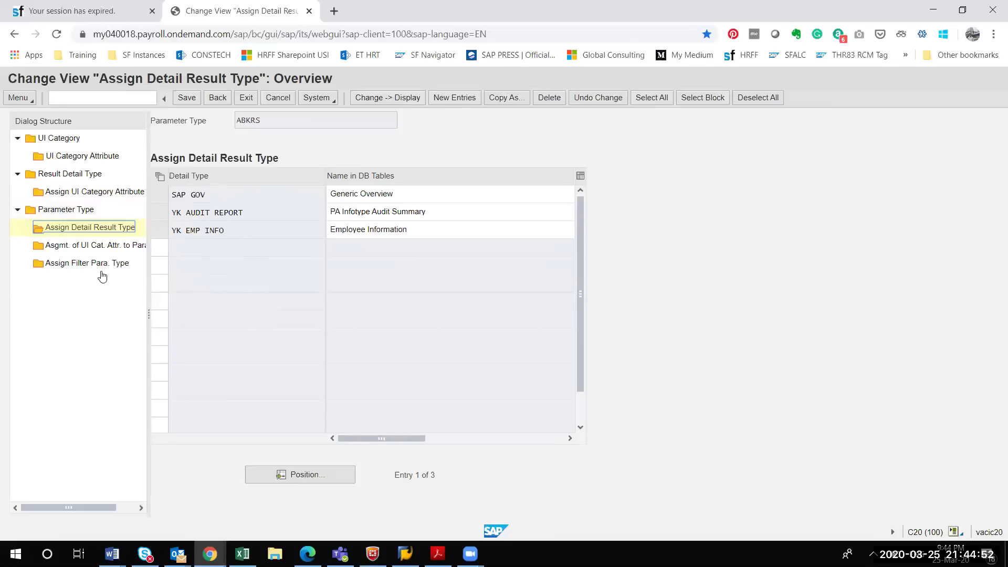
click(77, 251)
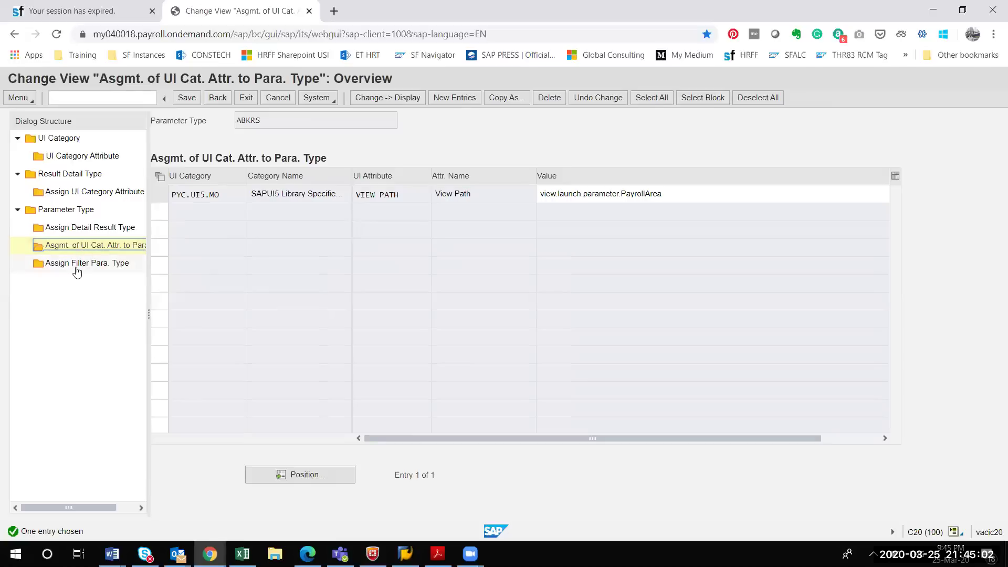
double_click(75, 269)
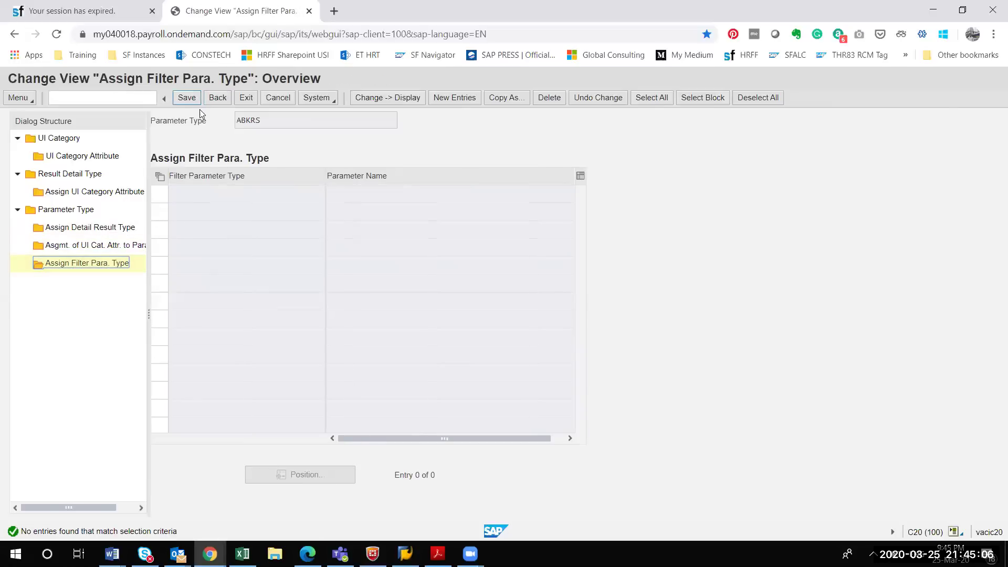
- Return to the Parameter Type overview and look through its entries around SACHA, SACHP and SACHZ
click(223, 102)
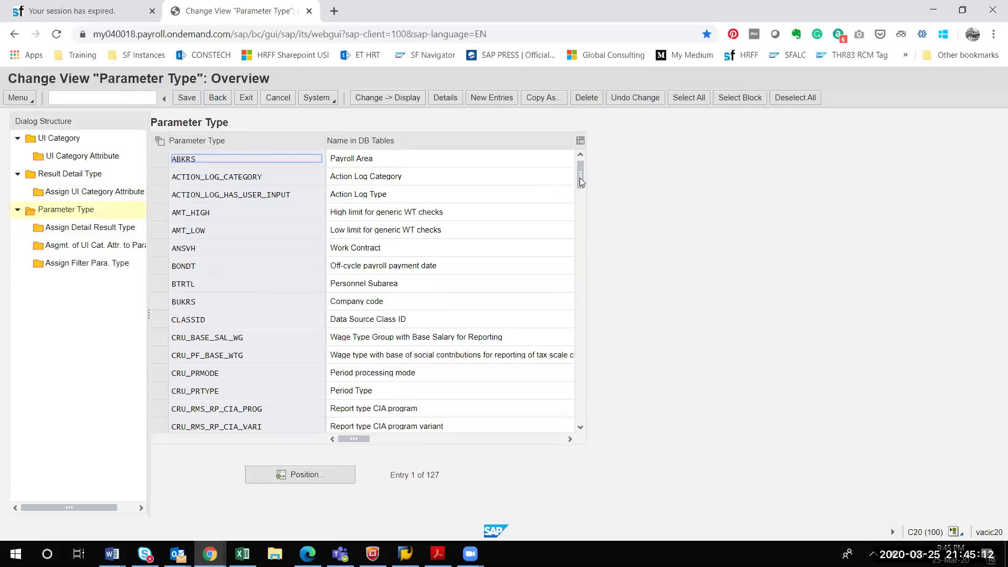
drag(579, 178, 590, 403)
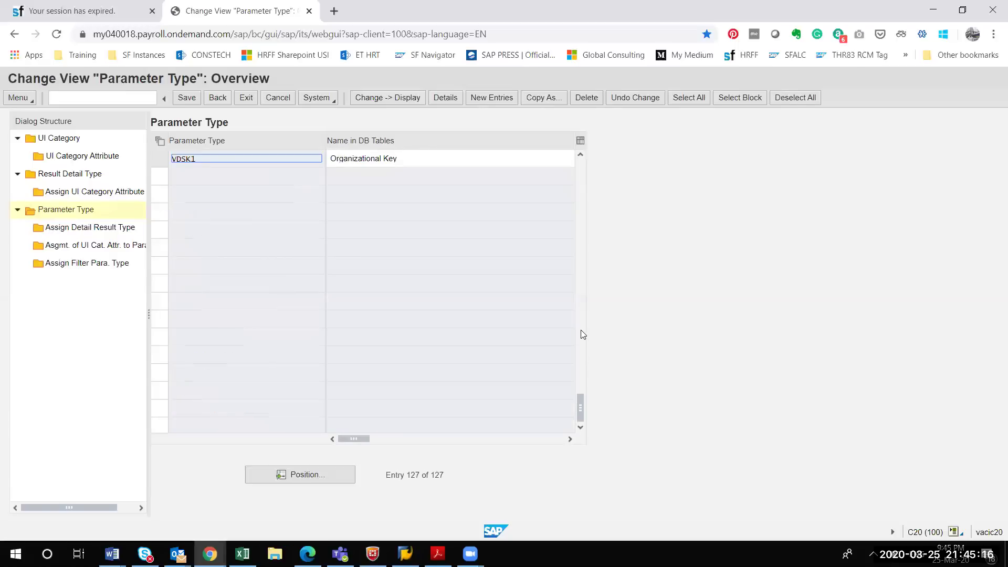
click(583, 335)
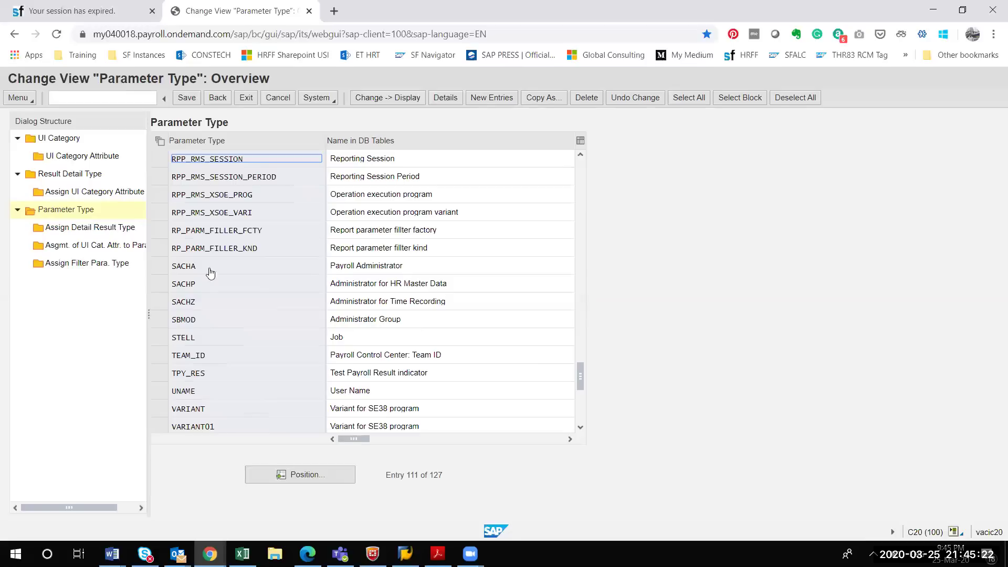
click(218, 98)
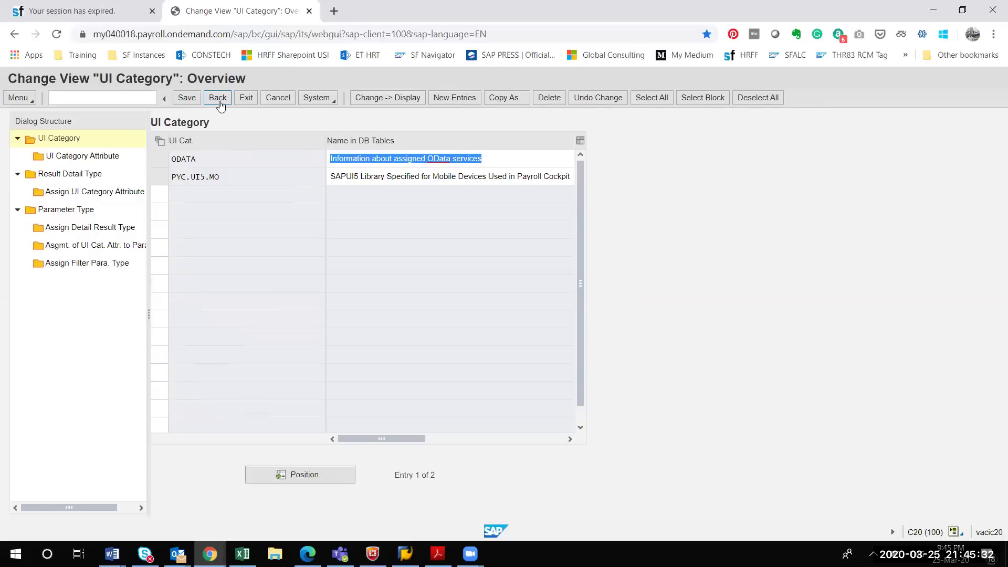
click(74, 211)
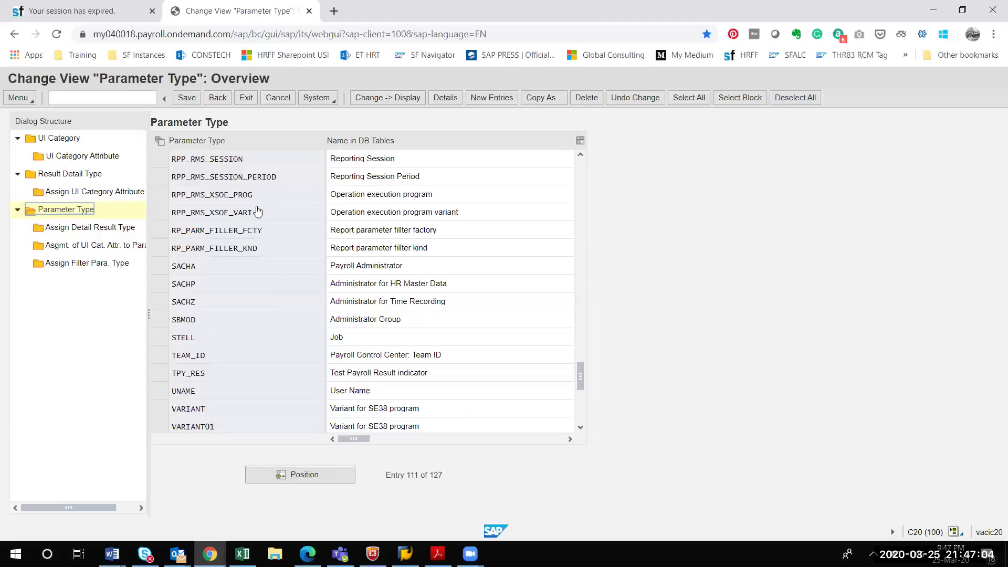
- Leave the result detail and parameter type maintenance without saving the changes, and open the Create Data Source Types activity
click(222, 101)
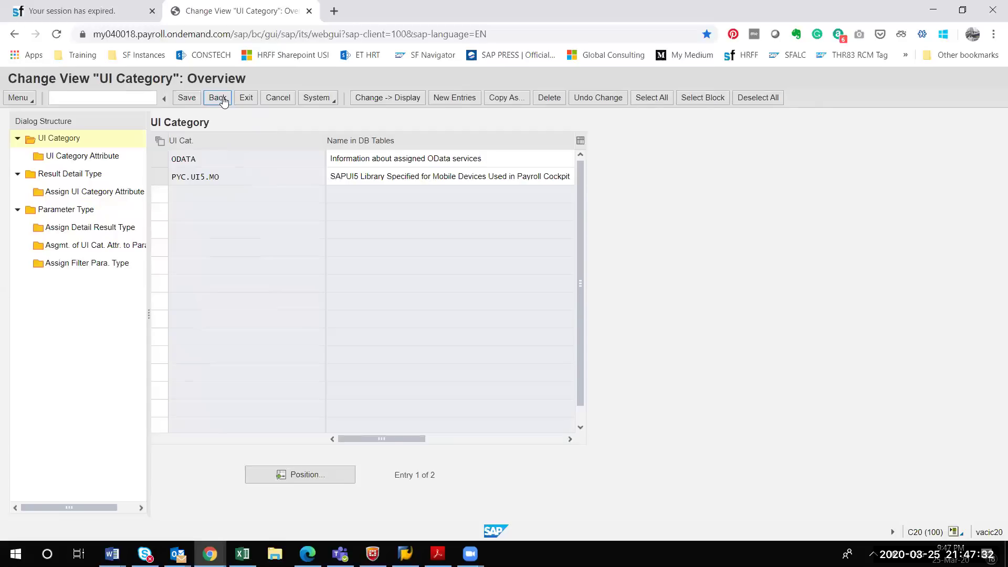
click(223, 100)
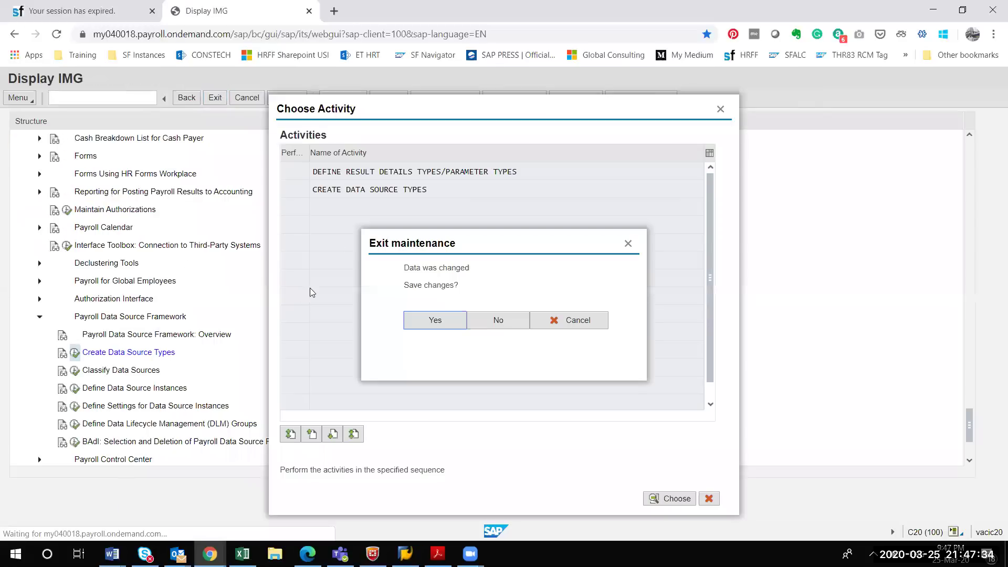
click(499, 325)
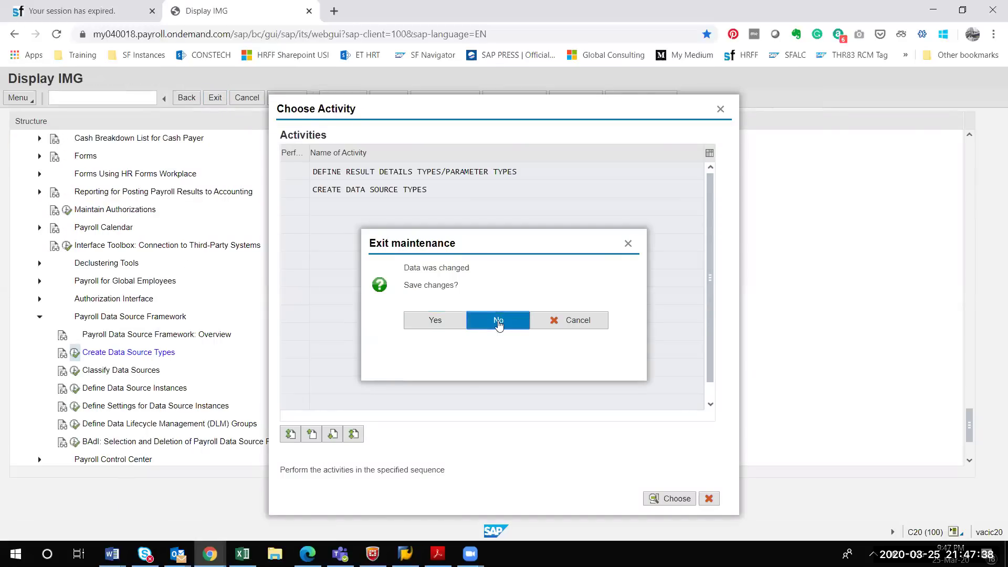
click(301, 195)
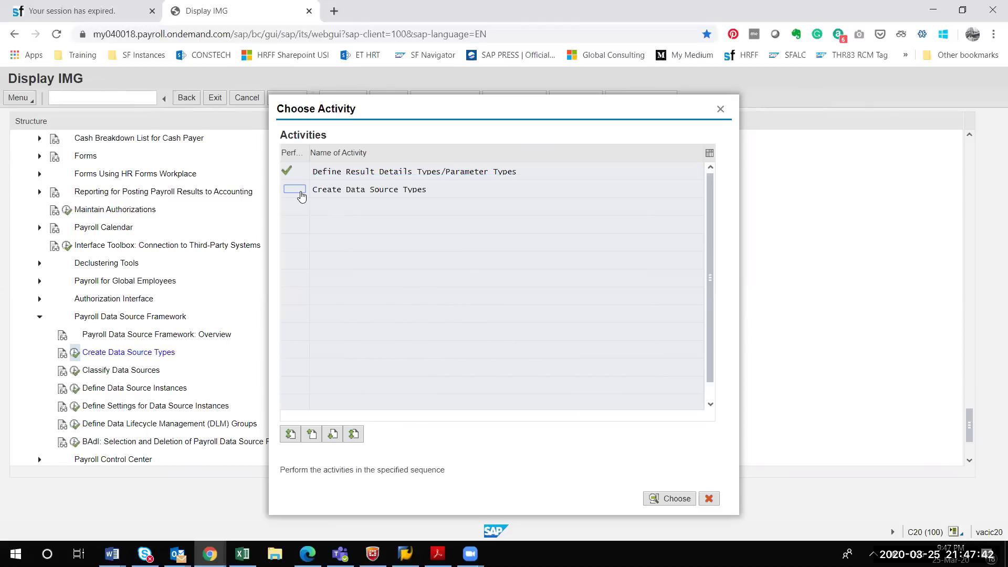
double_click(301, 195)
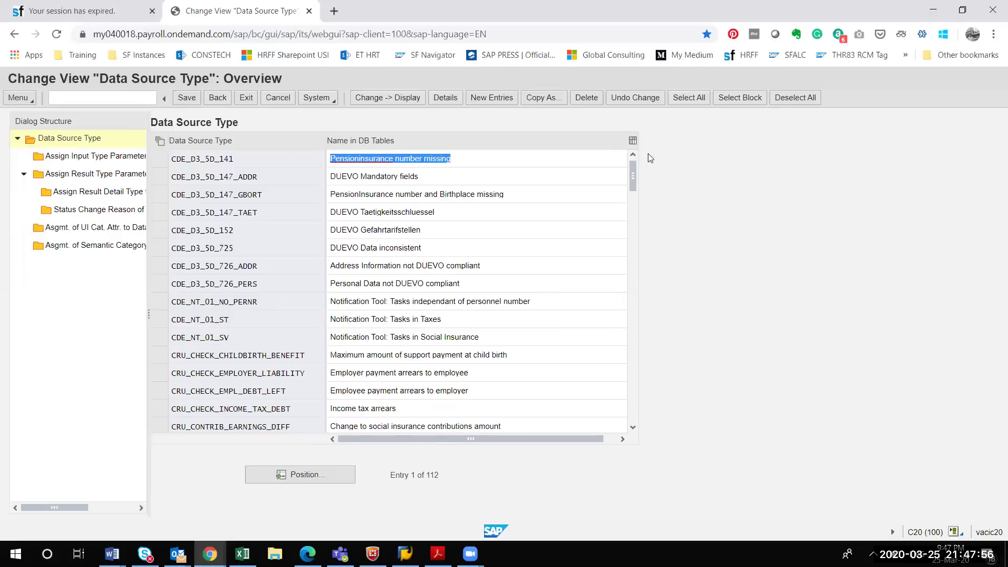
- Mark YK_PA_MAIN_BANK near the end of the data source types and open its details
drag(633, 183, 646, 411)
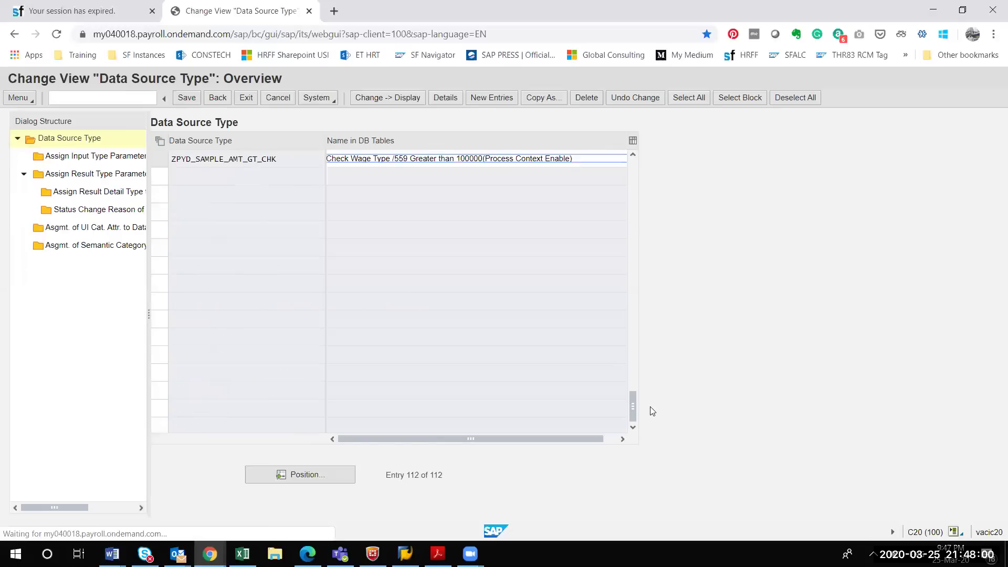
click(633, 155)
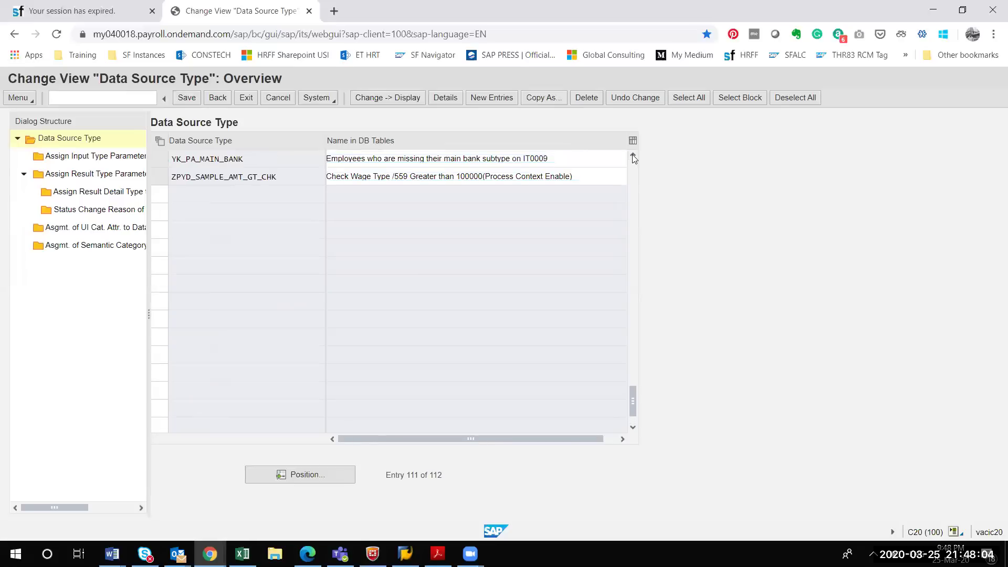
click(633, 157)
click(633, 157)
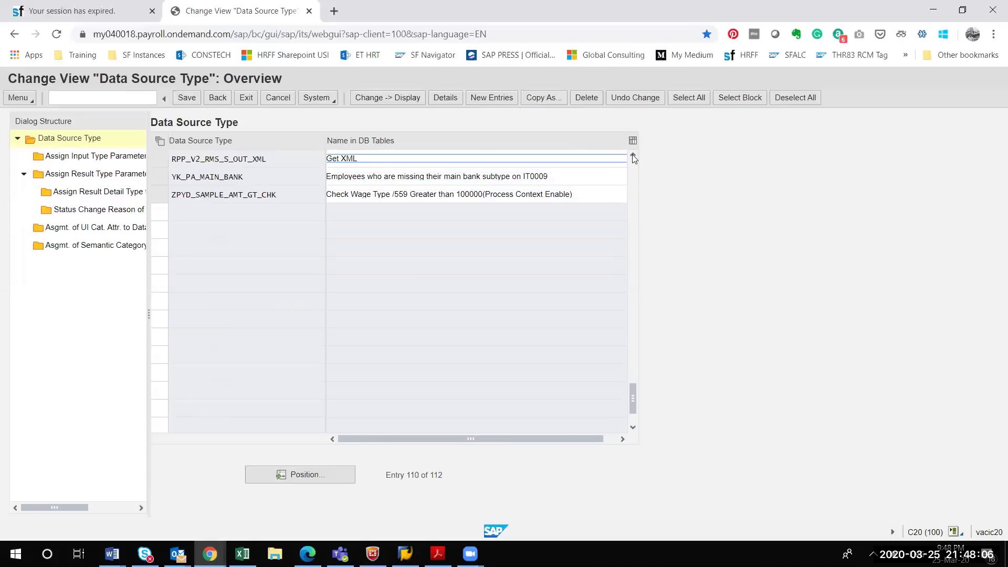
click(161, 180)
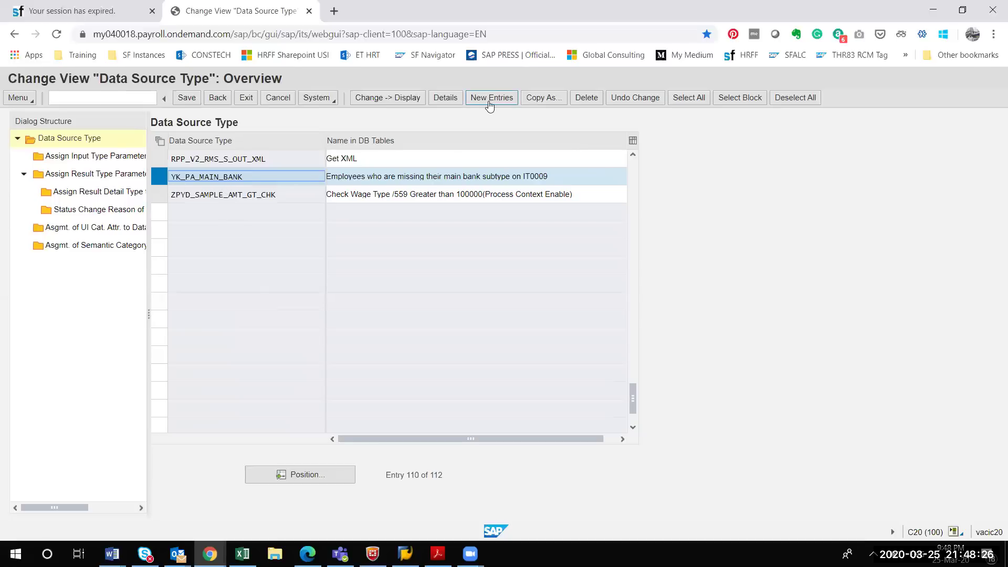
click(441, 96)
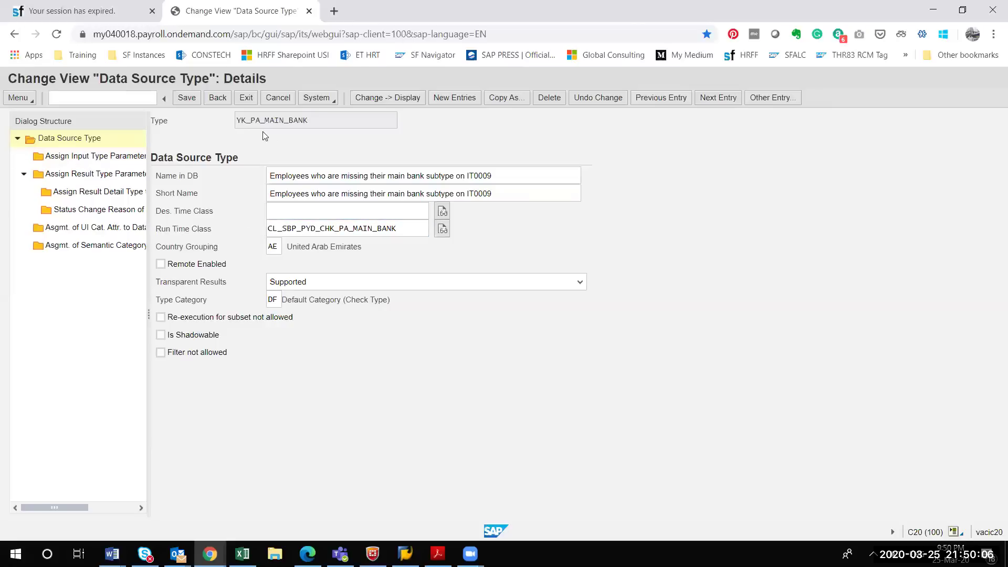
- Review the input and result type parameters of YK_PA_MAIN_BANK, and open the result detail types assigned to PERNR
click(91, 158)
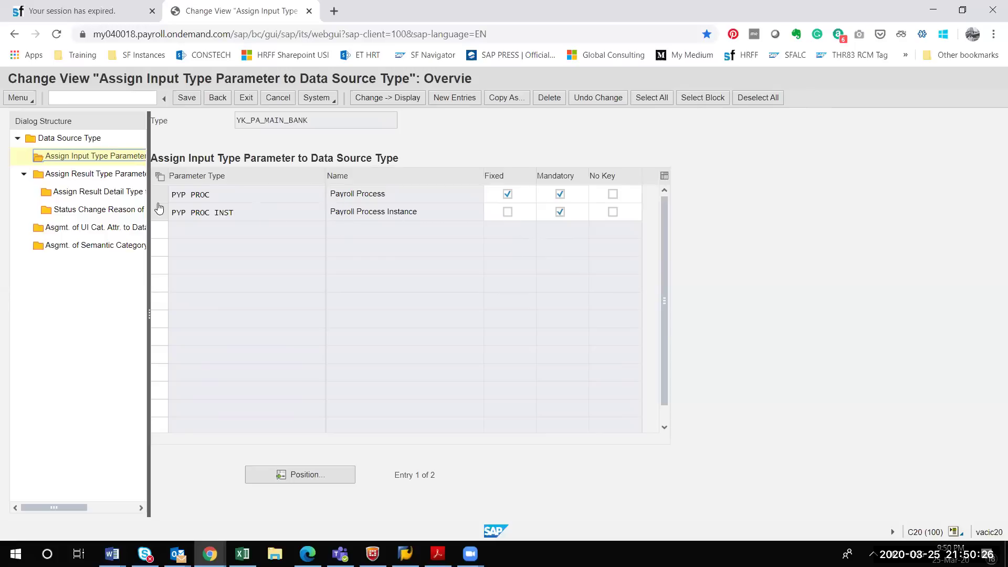
click(86, 174)
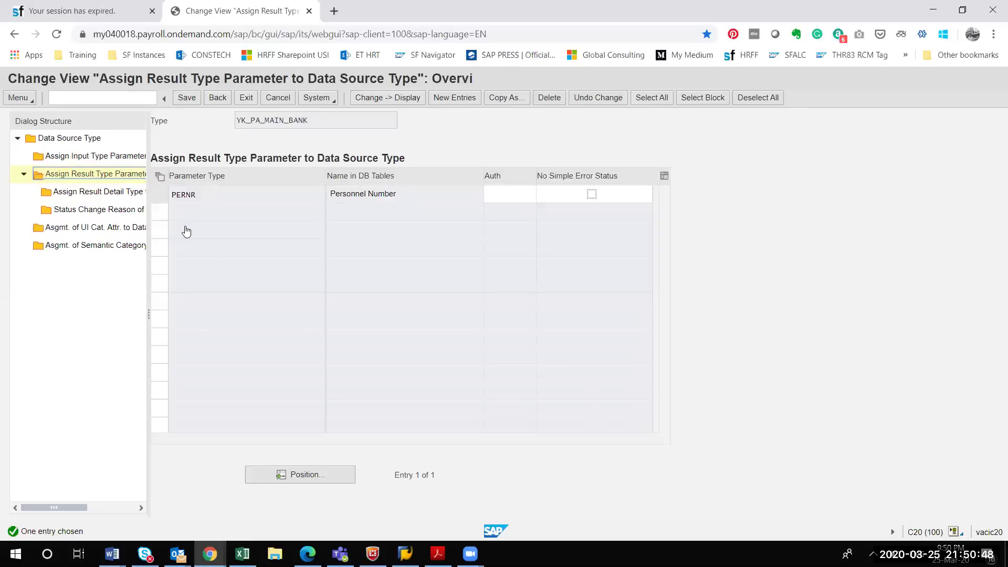
click(83, 197)
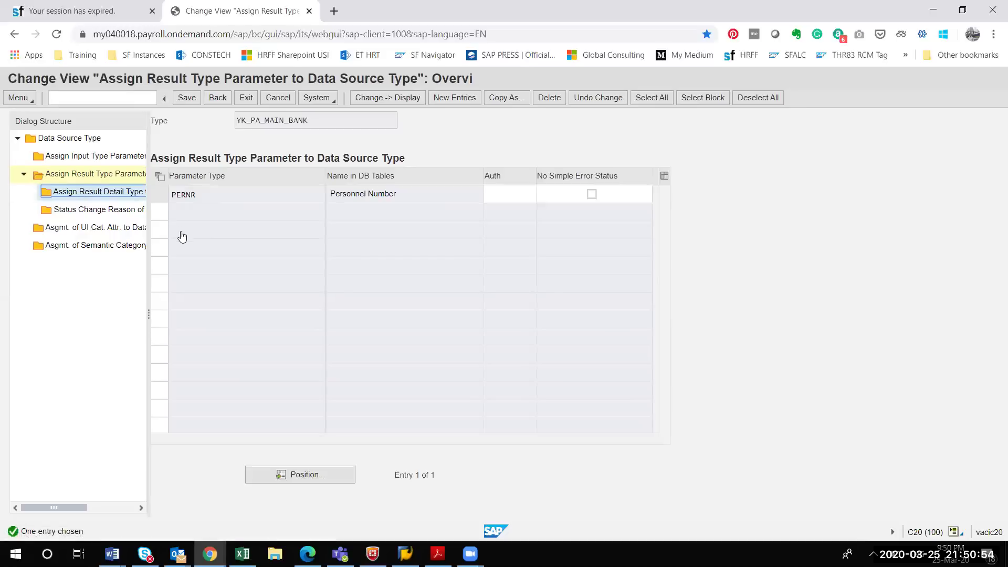
click(162, 196)
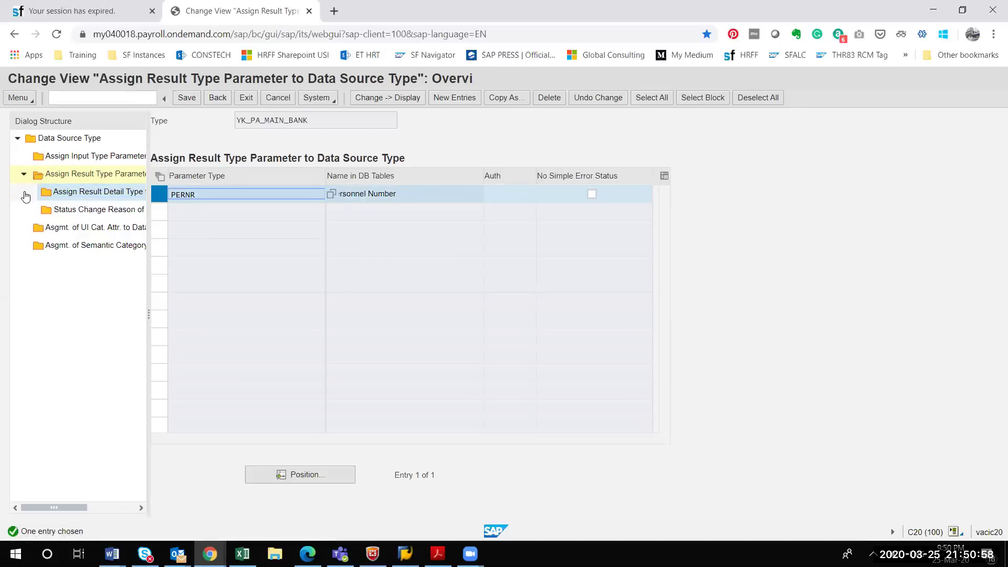
click(24, 176)
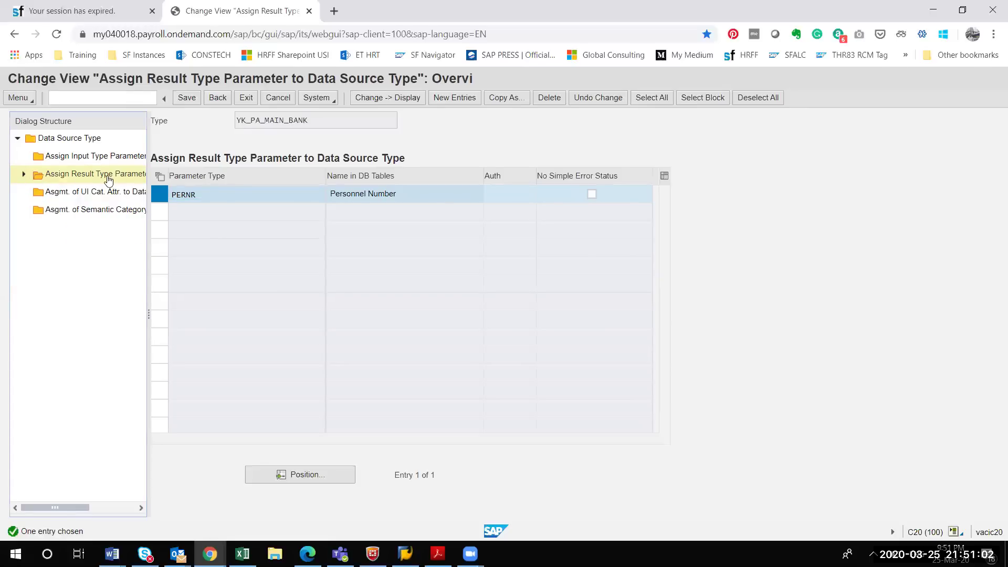
click(23, 176)
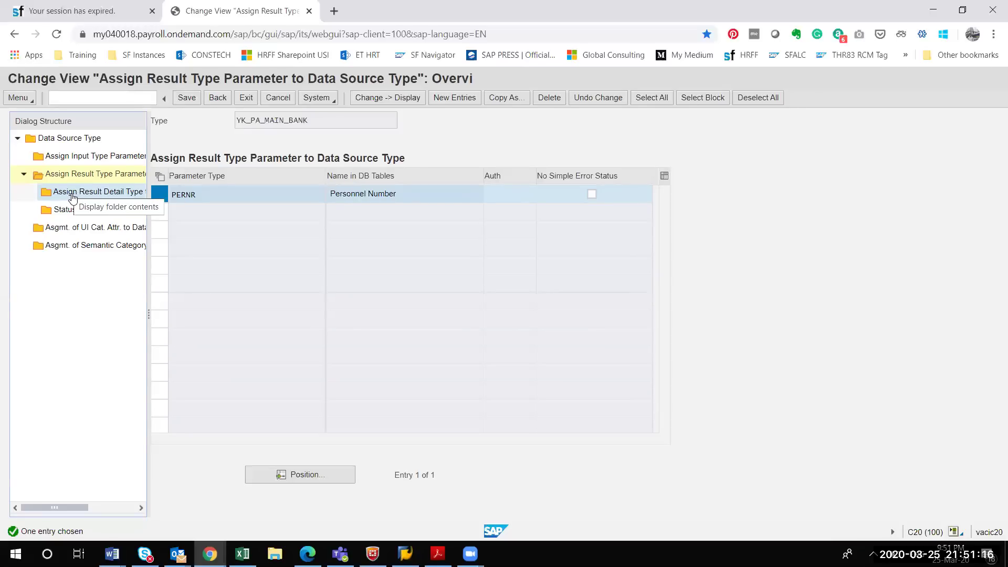
click(92, 198)
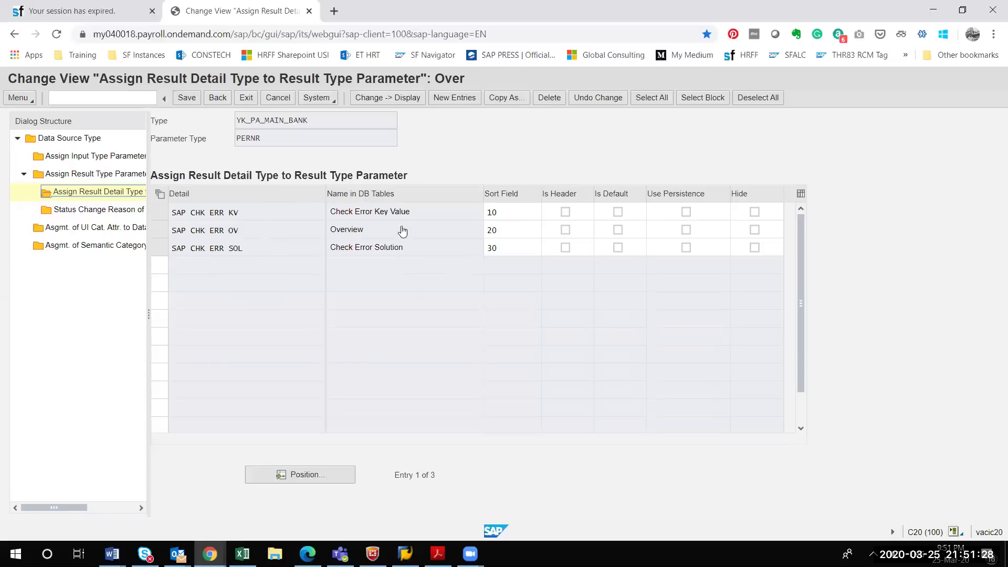
- Review the status change reasons for PERNR and the UI category attribute and semantic category assignments of YK_PA_MAIN_BANK
click(99, 210)
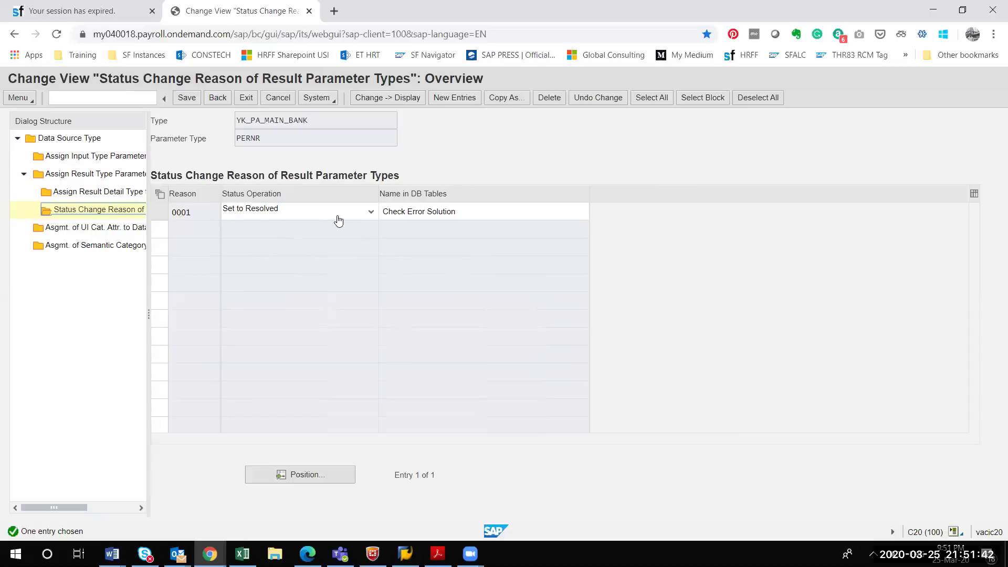
click(107, 229)
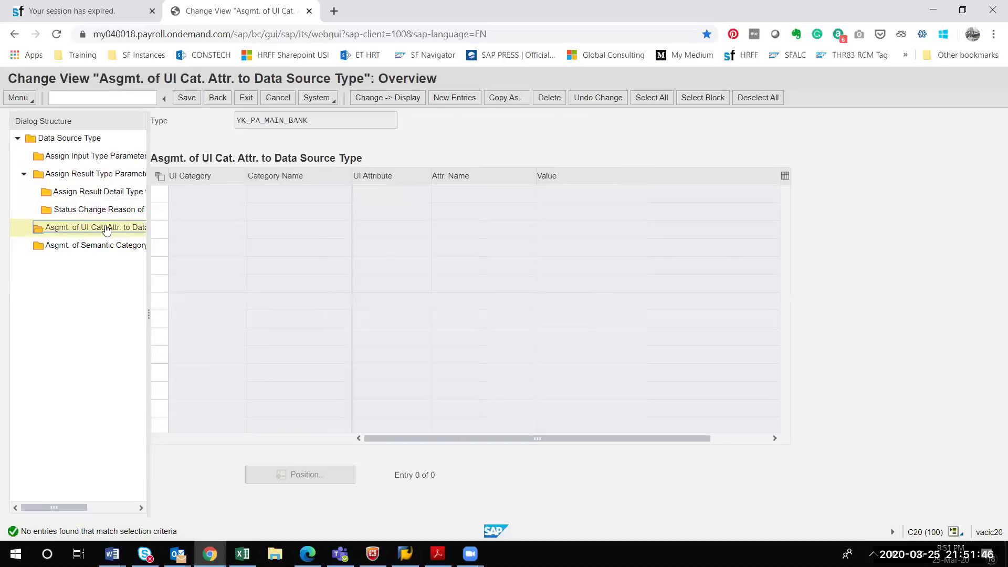
click(83, 250)
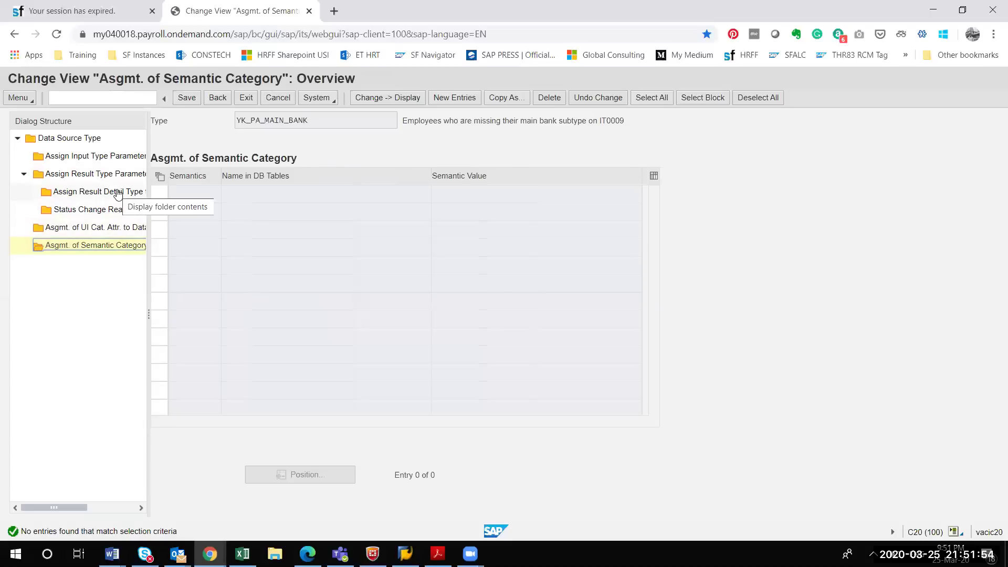
- Leave the data source type maintenance and close the activity selection to return to the IMG structure
click(219, 101)
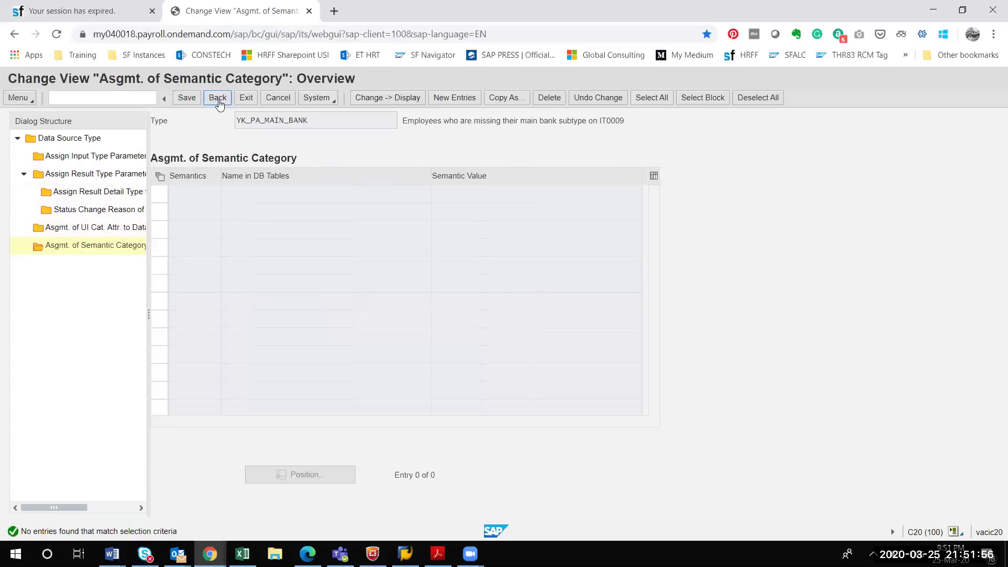
click(218, 101)
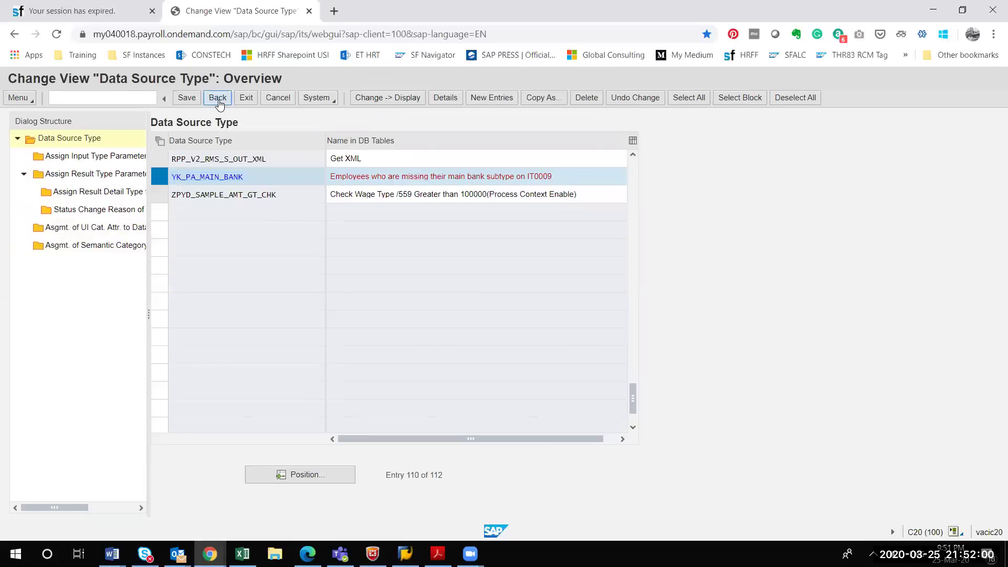
click(218, 99)
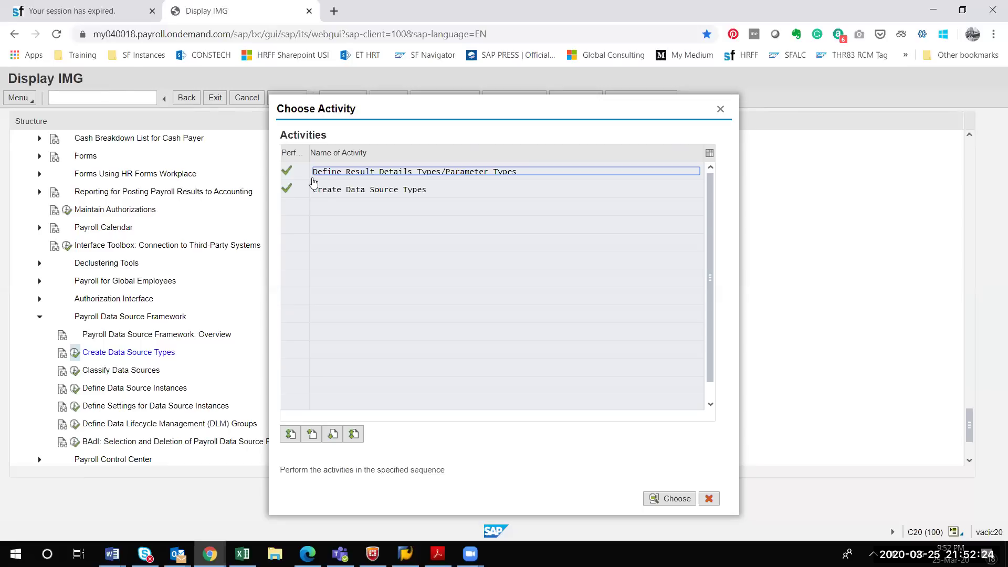
click(720, 110)
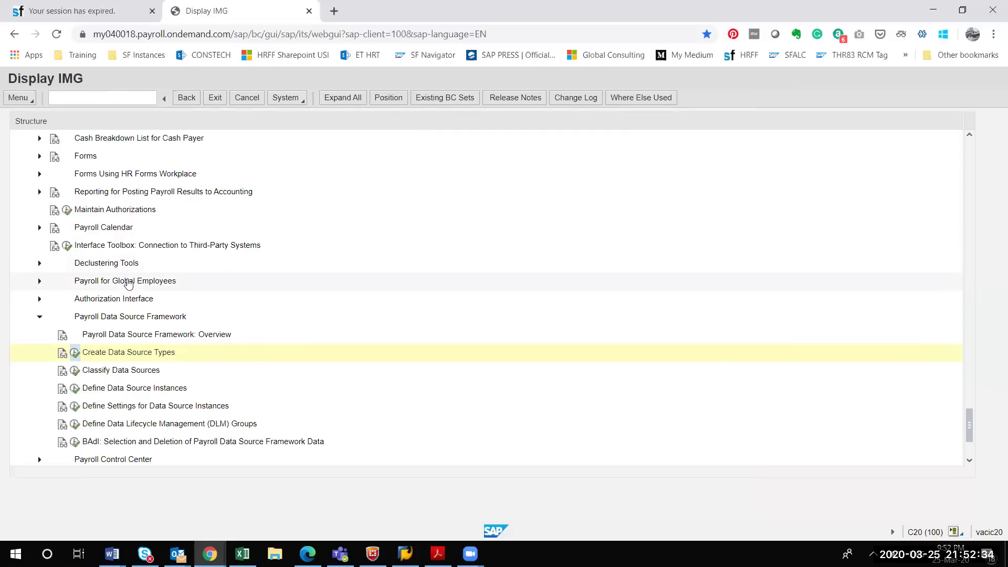
- Reopen the Create Data Source Types activity and show the data source types from PYP_V2_SIMULATE_POSTING to YK_PA_MAIN_BANK
click(74, 354)
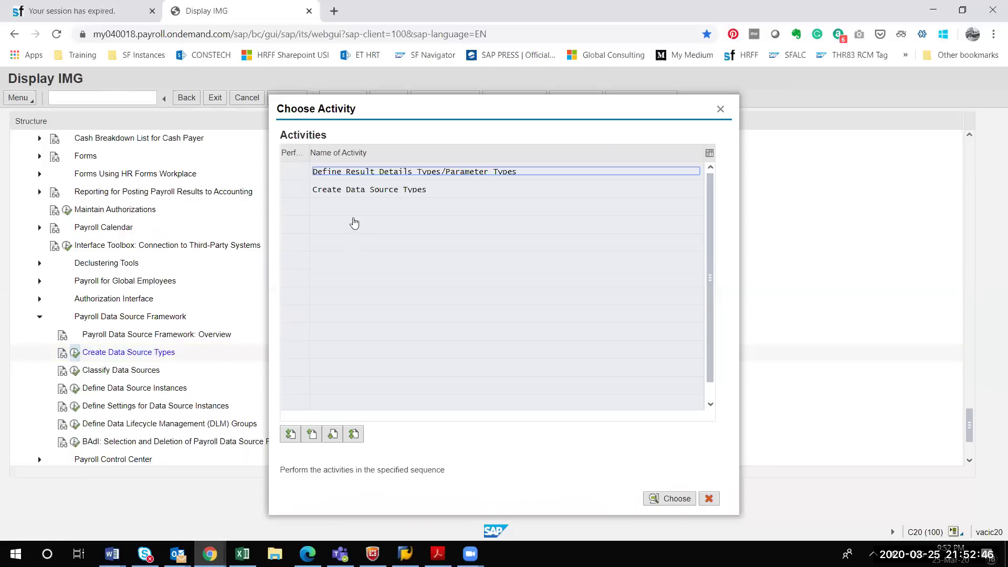
click(371, 192)
double_click(370, 192)
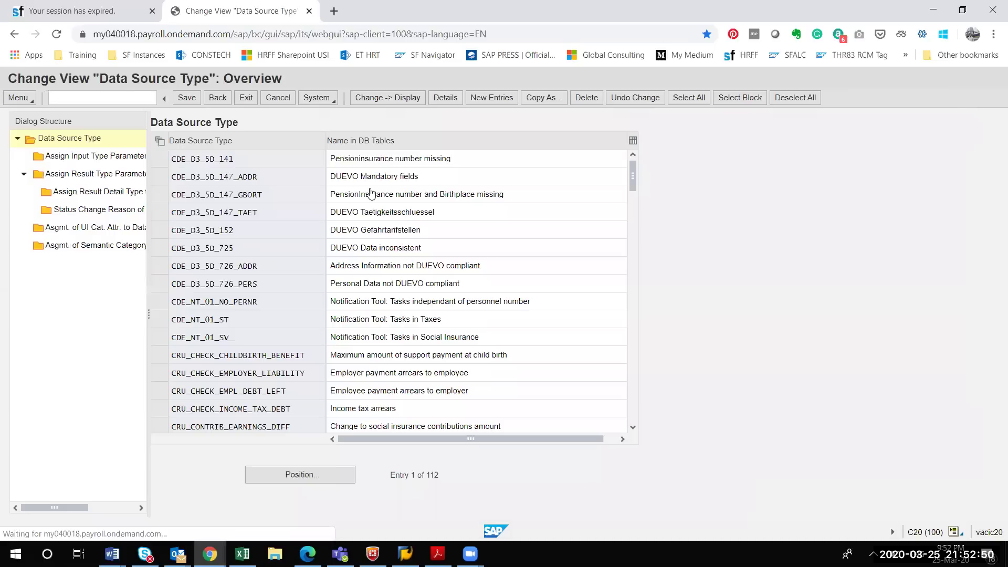
drag(634, 177, 648, 392)
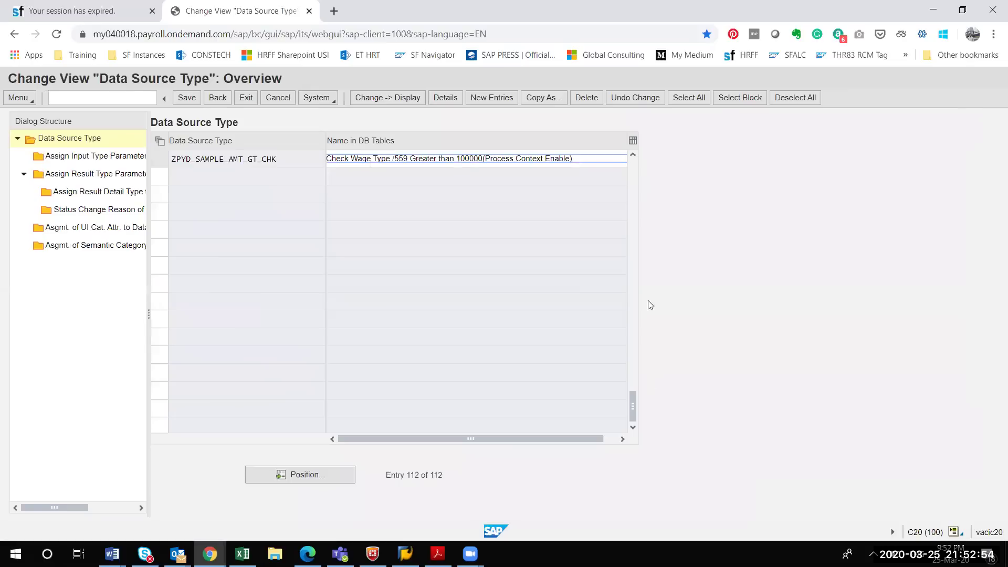
click(633, 287)
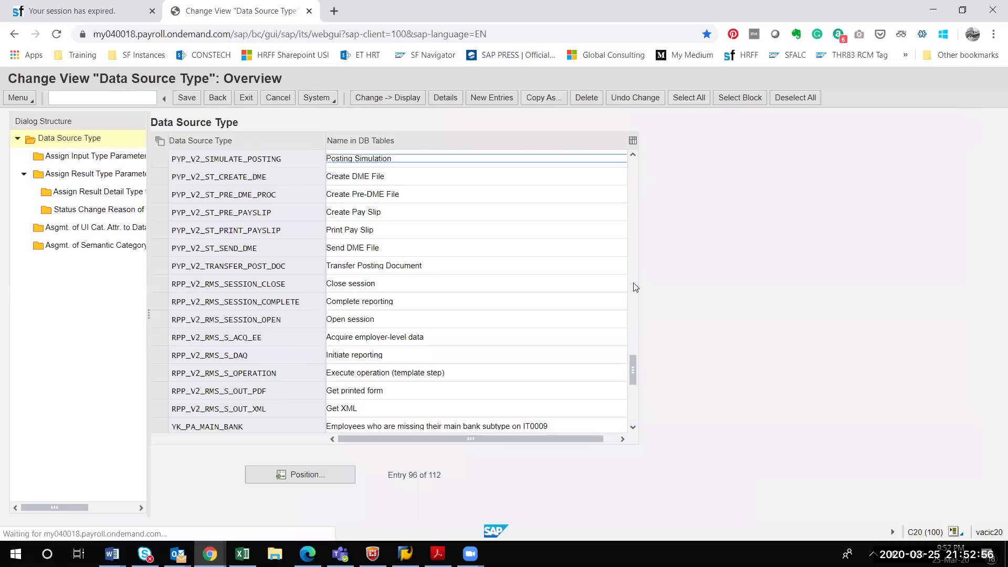